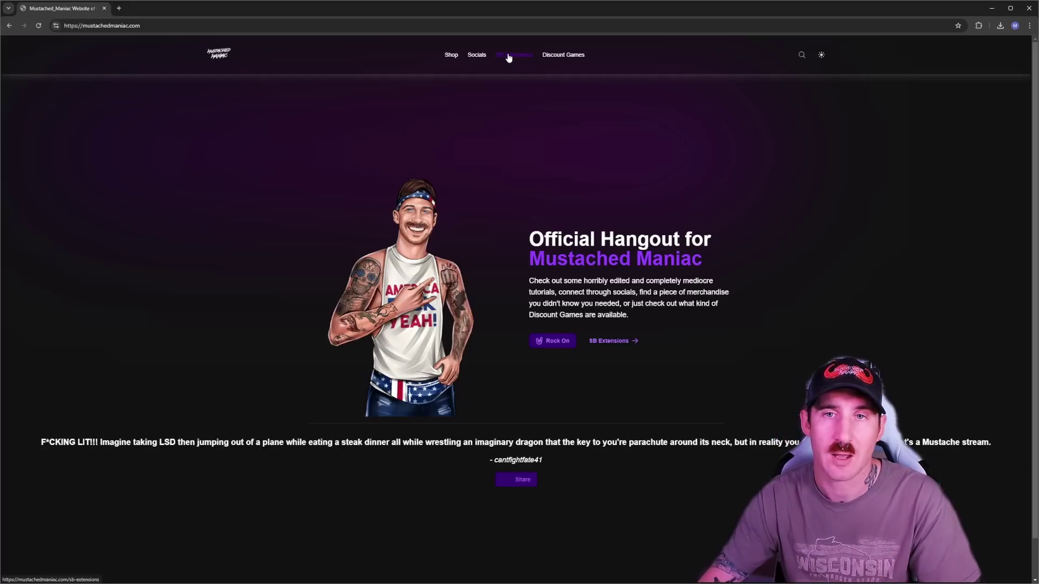
Open the Daily Check-In page among the site's Multi-Platform Streamer.bot Extensions
left_click(508, 58)
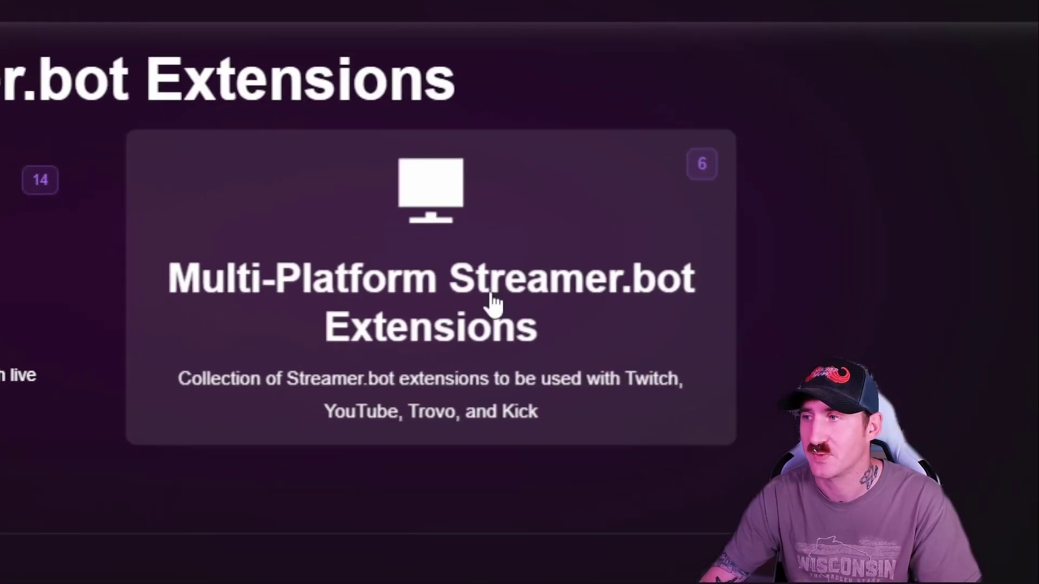
left_click(870, 479)
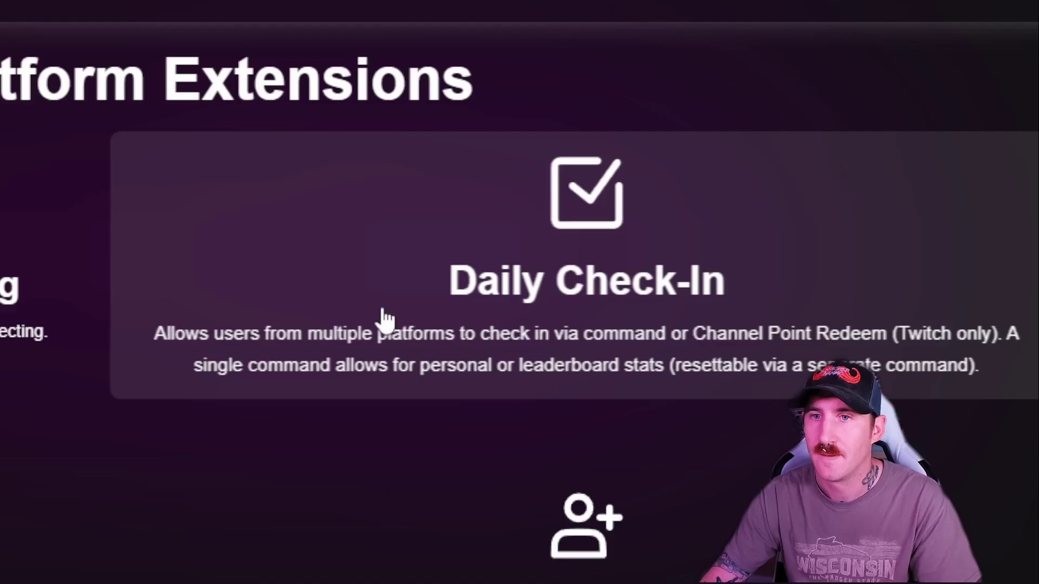
left_click(621, 262)
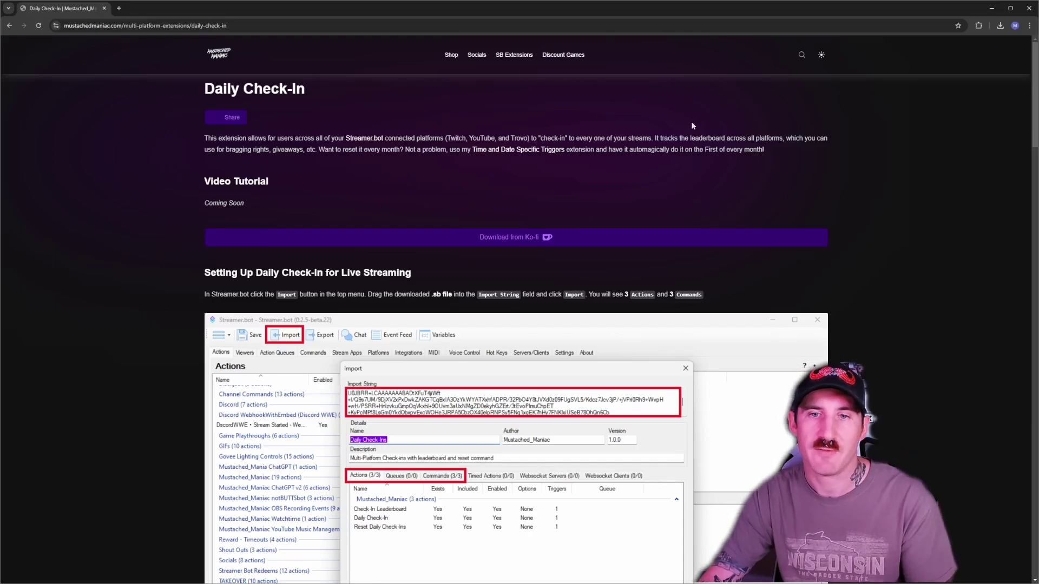
Read through the Daily Check-In guide, covering the import, enabling the commands, usage and the optional Twitch channel redeem
scroll(758, 141, "down", 7)
scroll(814, 150, "down", 20)
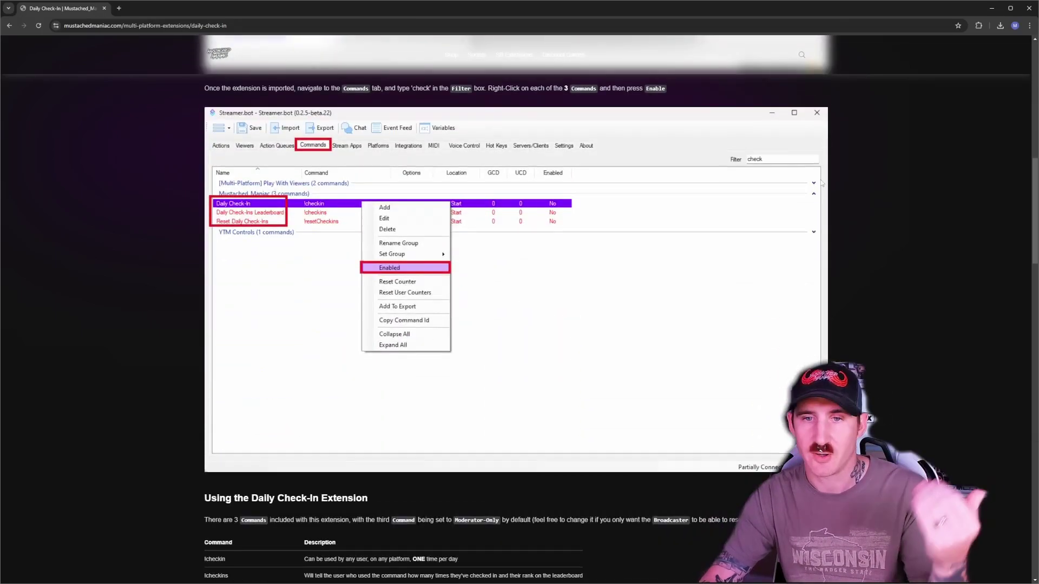
scroll(803, 280, "down", 5)
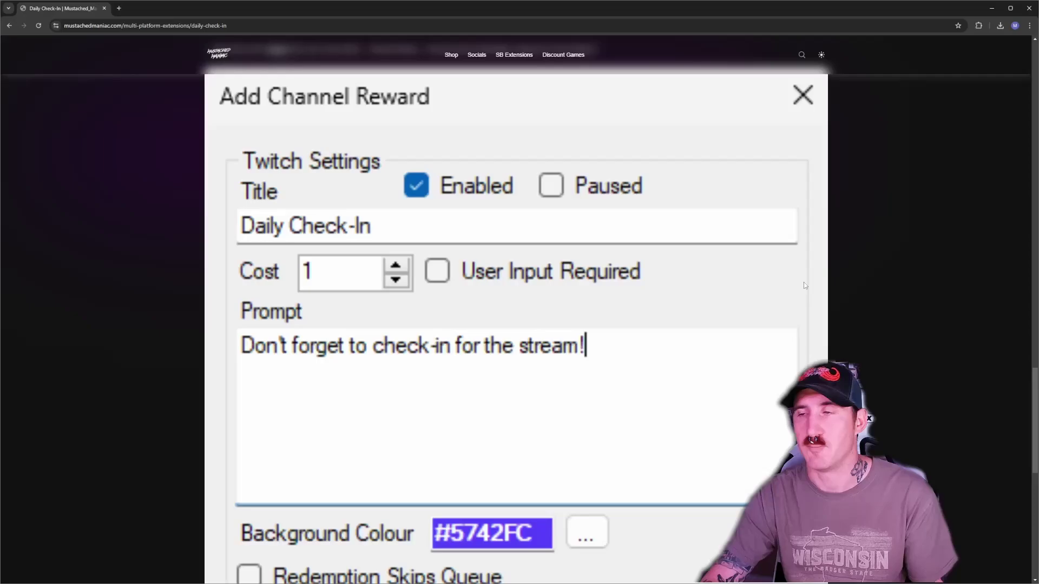
scroll(813, 294, "down", 5)
scroll(779, 276, "down", 5)
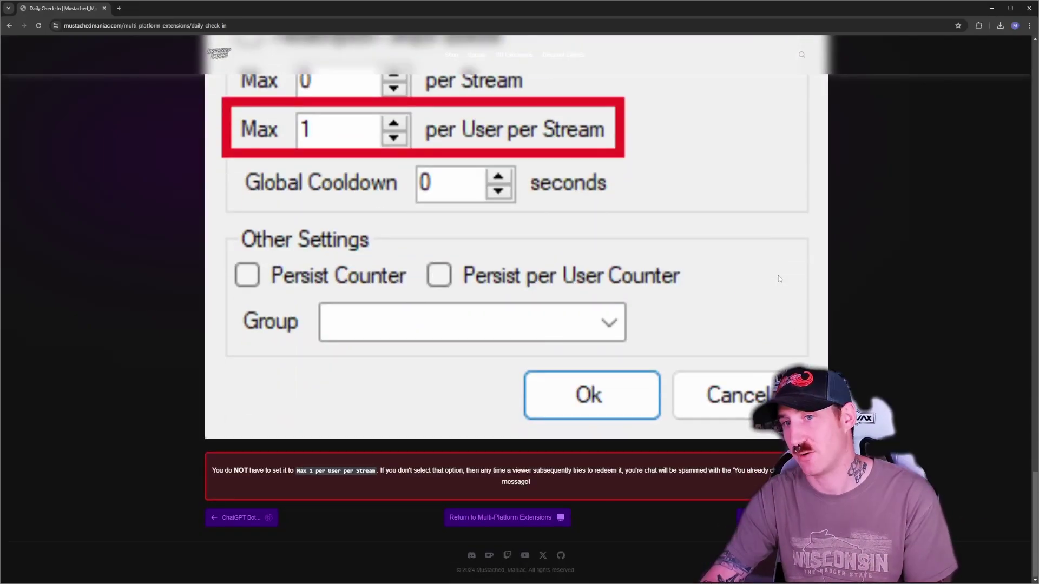
scroll(765, 278, "up", 10)
scroll(775, 275, "up", 20)
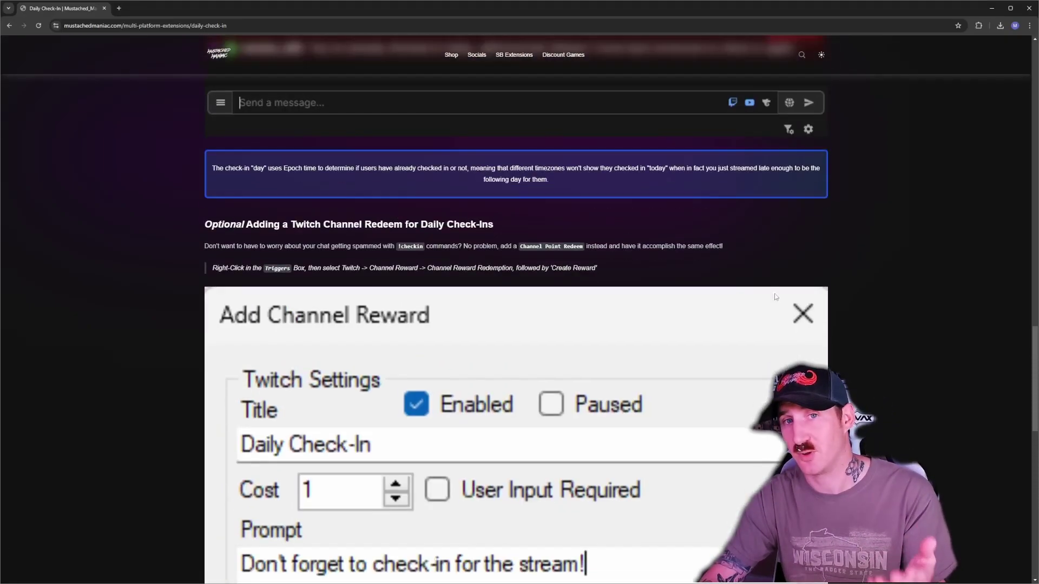
scroll(761, 301, "up", 10)
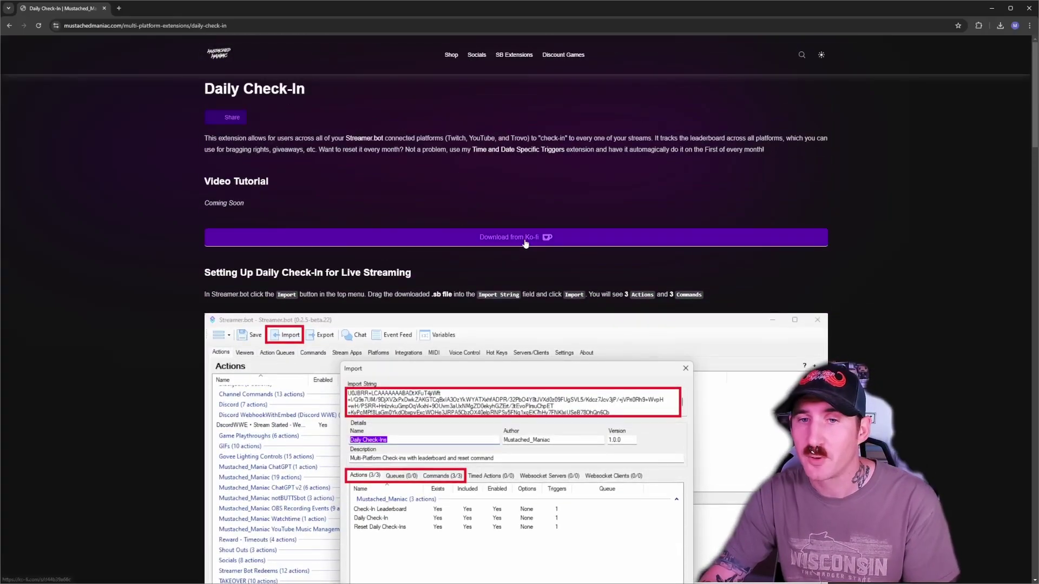
Open the extension's Ko-fi download page, then switch to Streamer.bot and move its window toward the middle of the desktop
left_click(510, 242)
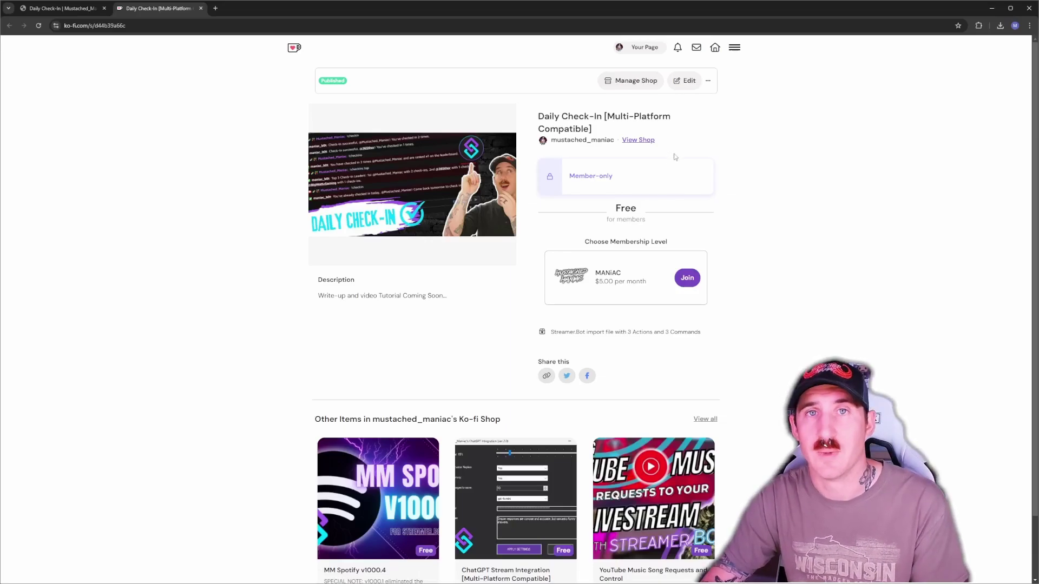
left_click(991, 13)
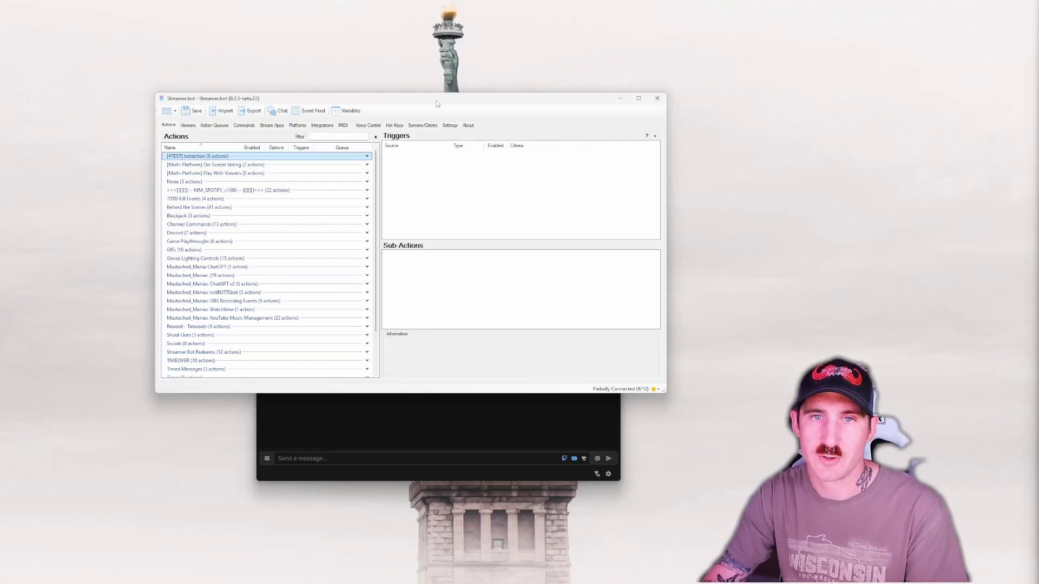
left_click_drag(437, 104, 529, 114)
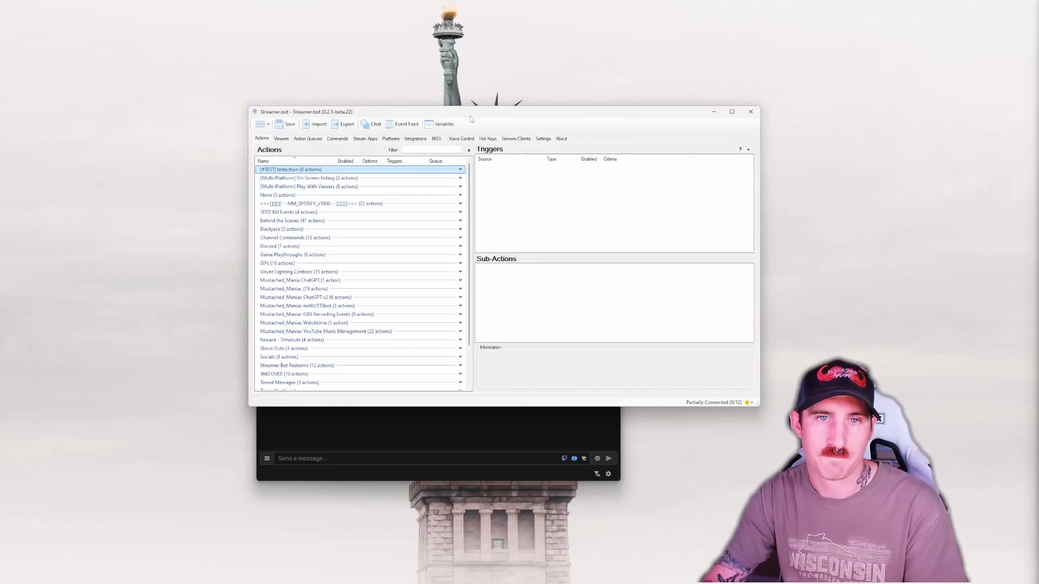
Load the downloaded Daily Check-Ins .sb file from File Explorer into Streamer.bot's import string
left_click(537, 574)
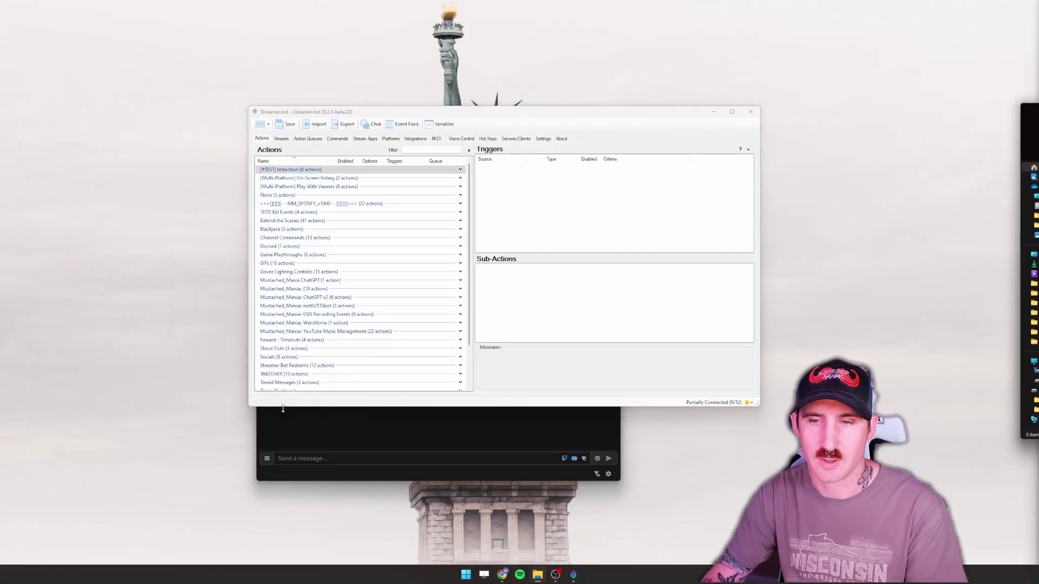
left_click(317, 126)
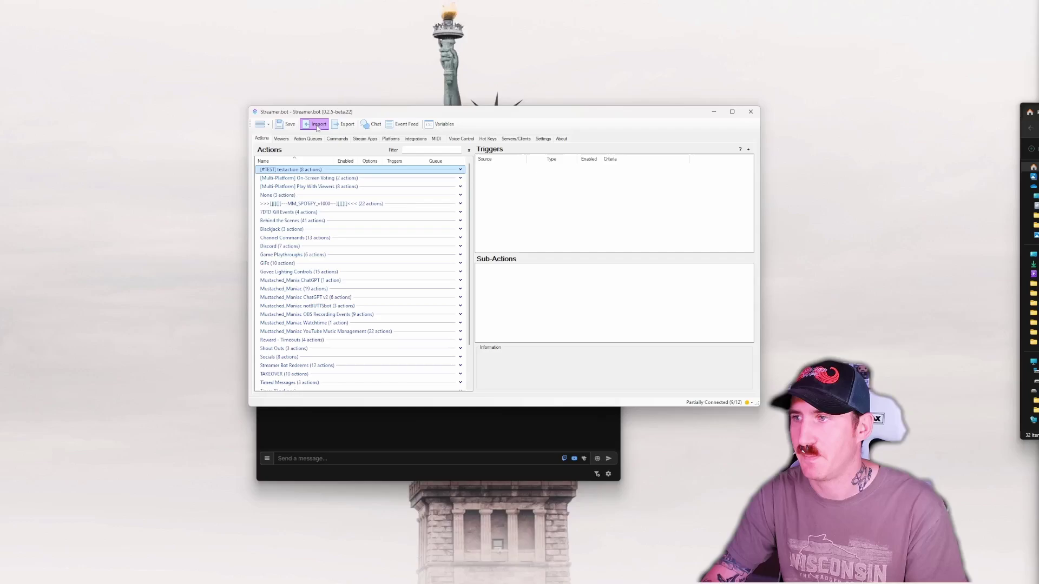
left_click(319, 129)
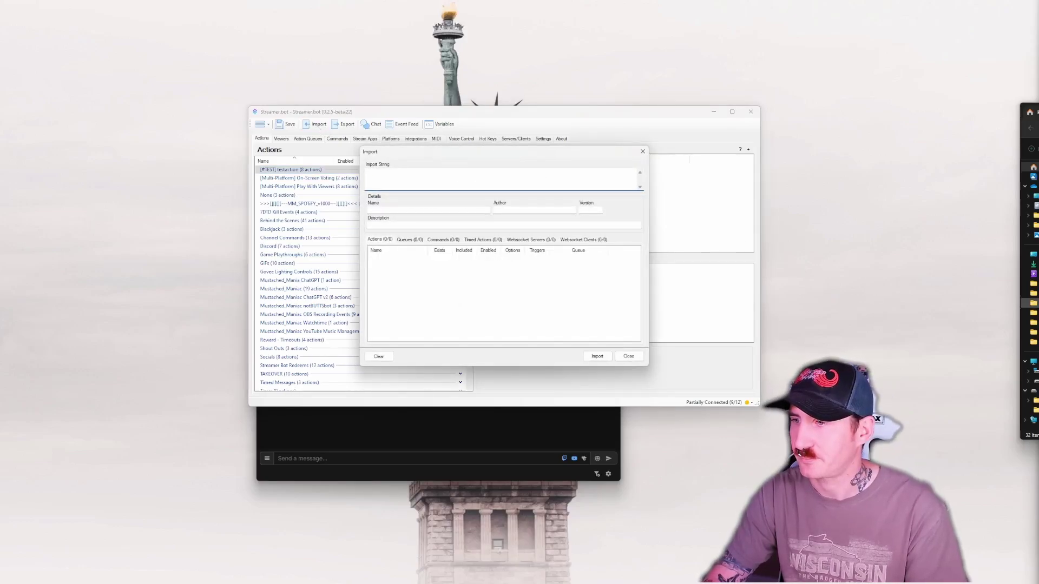
left_click(1032, 303)
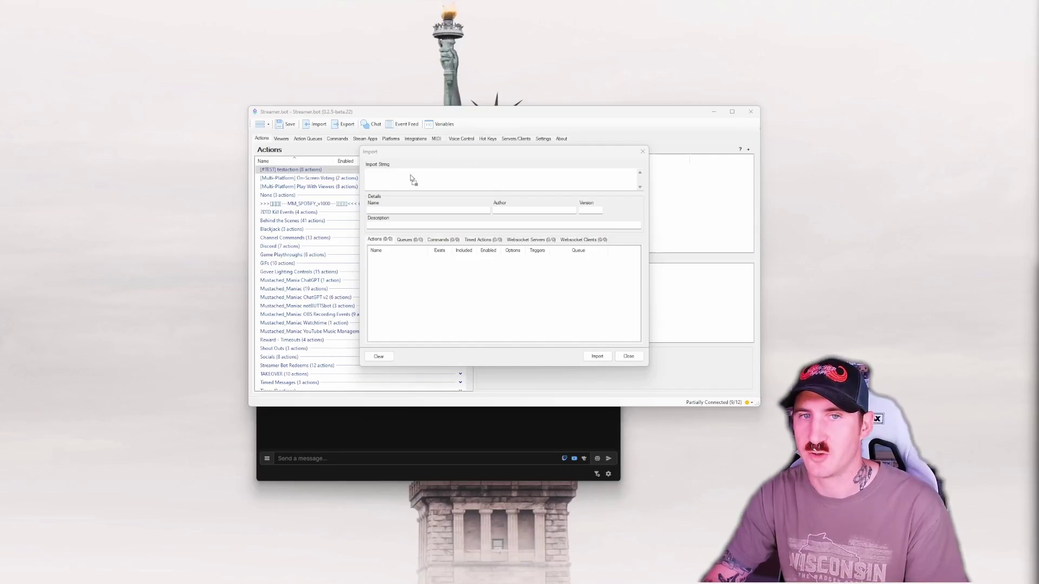
left_click_drag(411, 179, 405, 184)
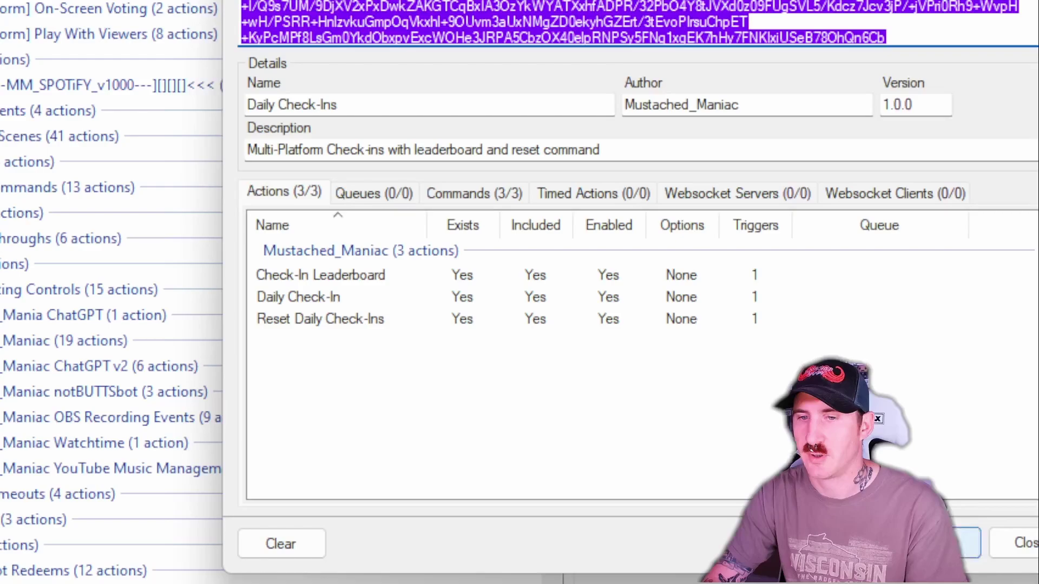
Import the Daily Check-Ins actions and commands, agreeing to overwrite the existing items and acknowledging the command notice
left_click(935, 543)
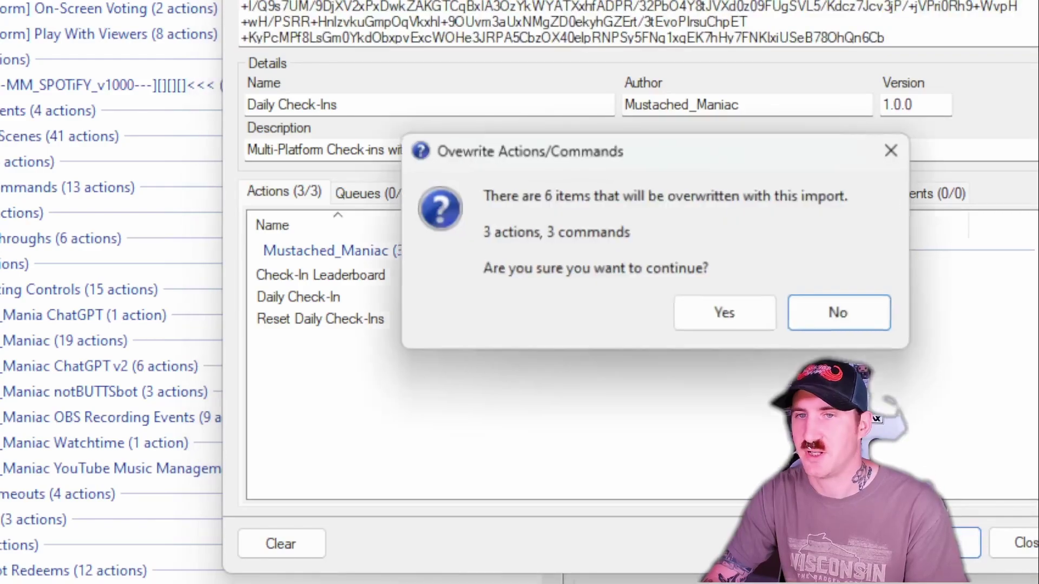
left_click(703, 304)
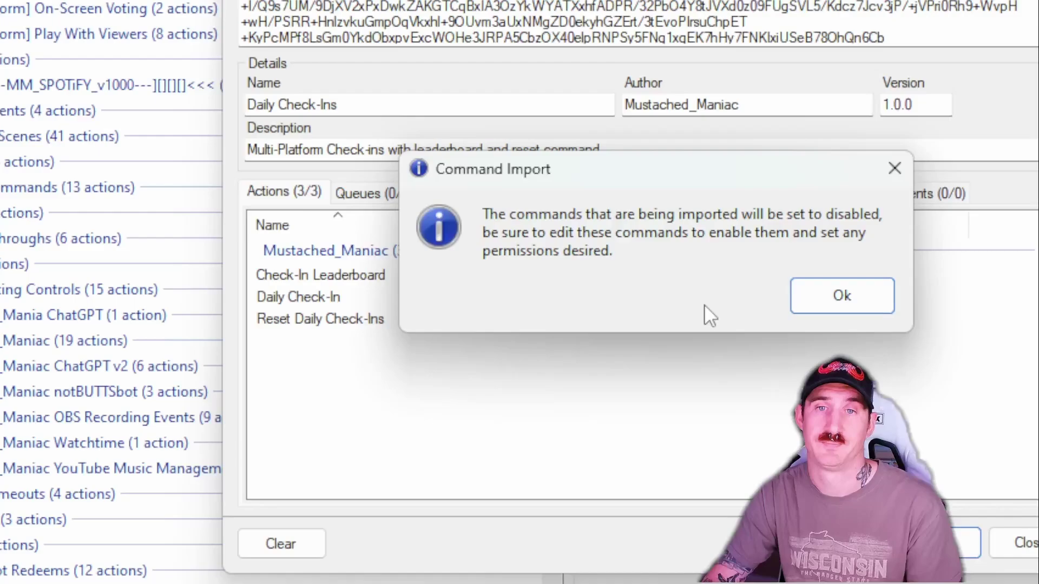
left_click(820, 300)
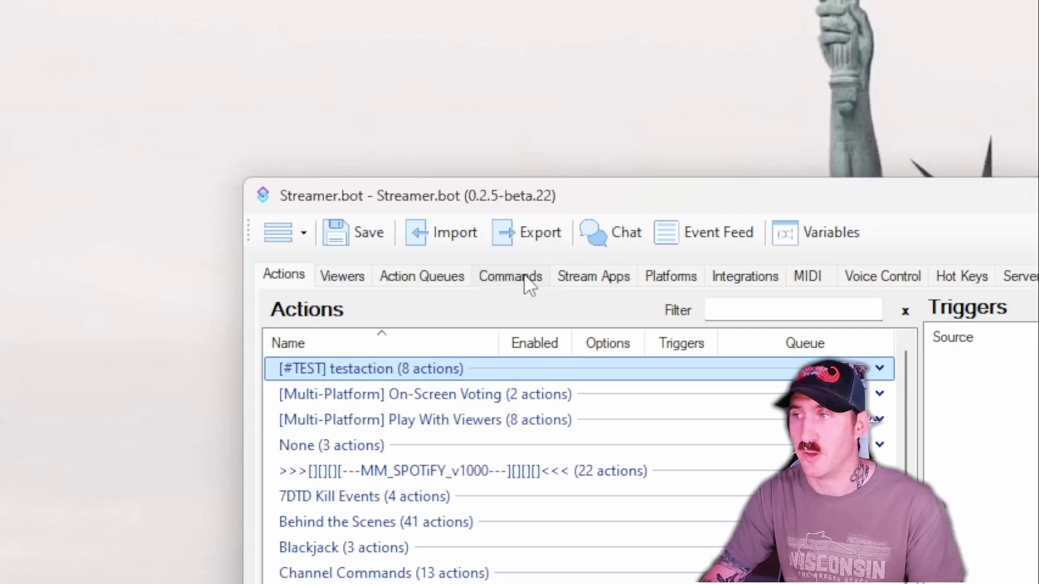
Show the commands list and filter it by "check"
left_click(341, 138)
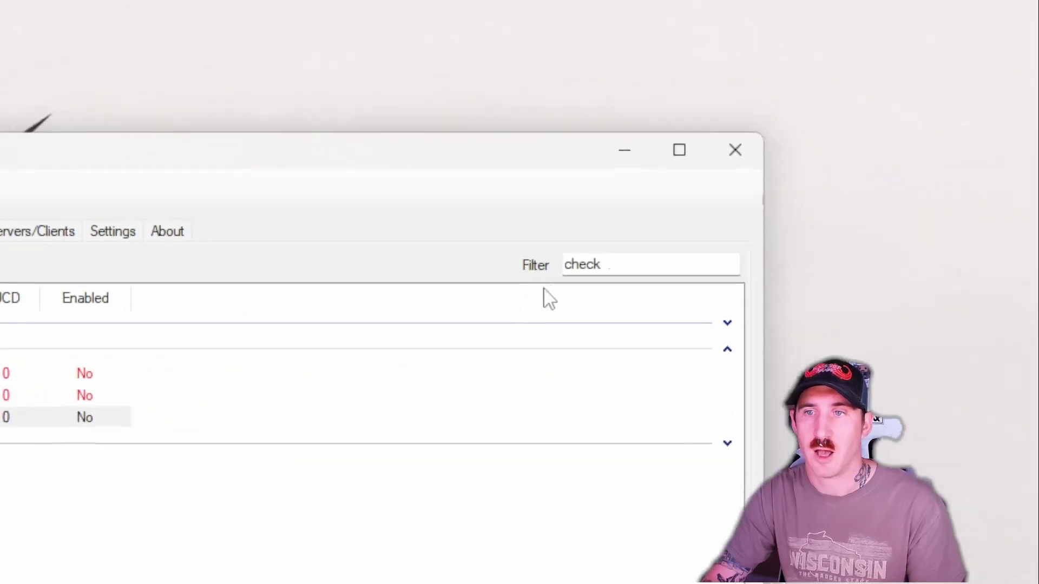
left_click(524, 290)
key("ctrl+a")
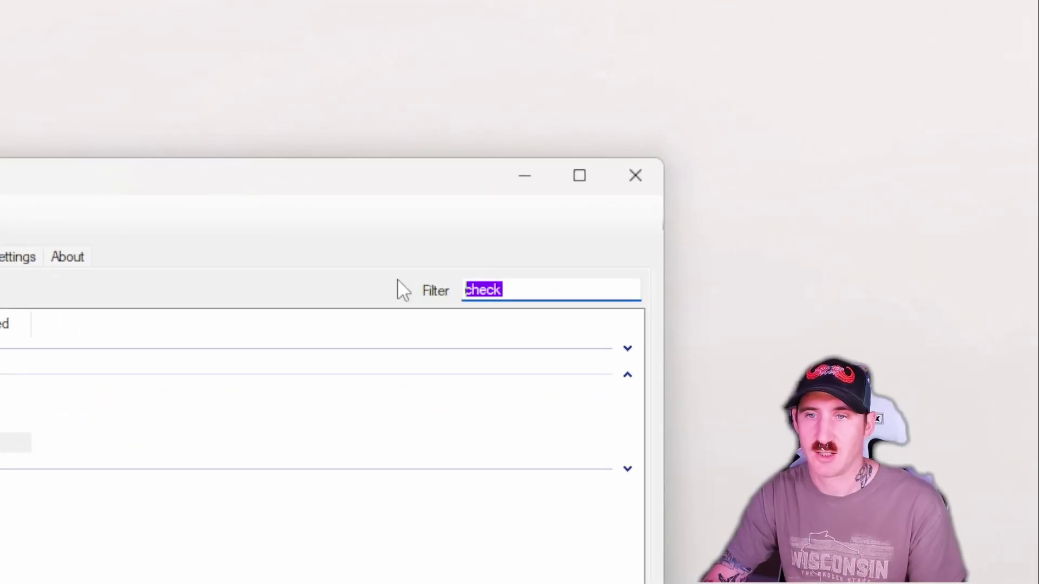
type("check")
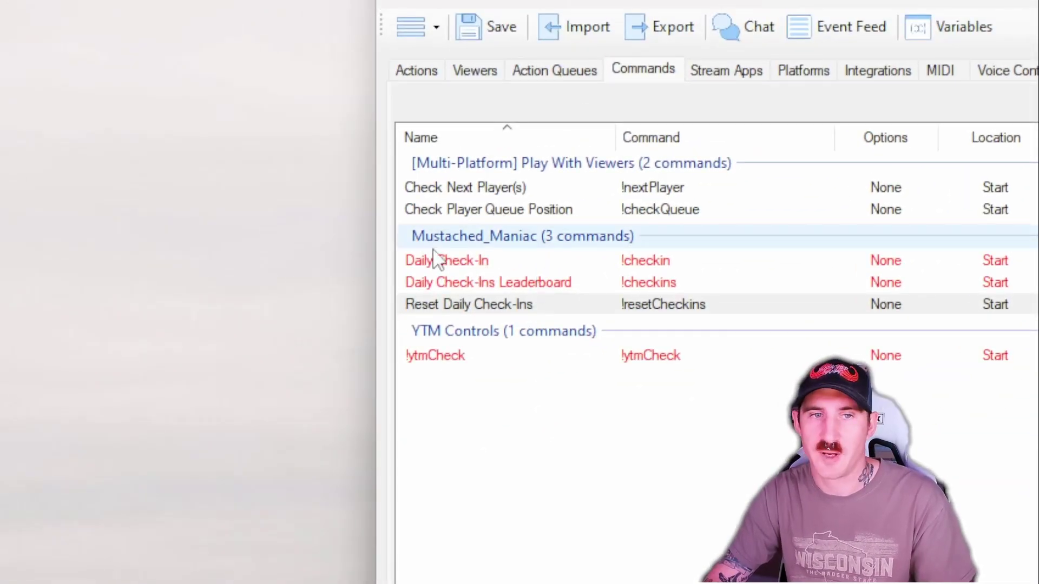
Enable the Daily Check-In, Daily Check-Ins Leaderboard and Reset Daily Check-Ins commands
left_click(479, 257)
right_click(472, 258)
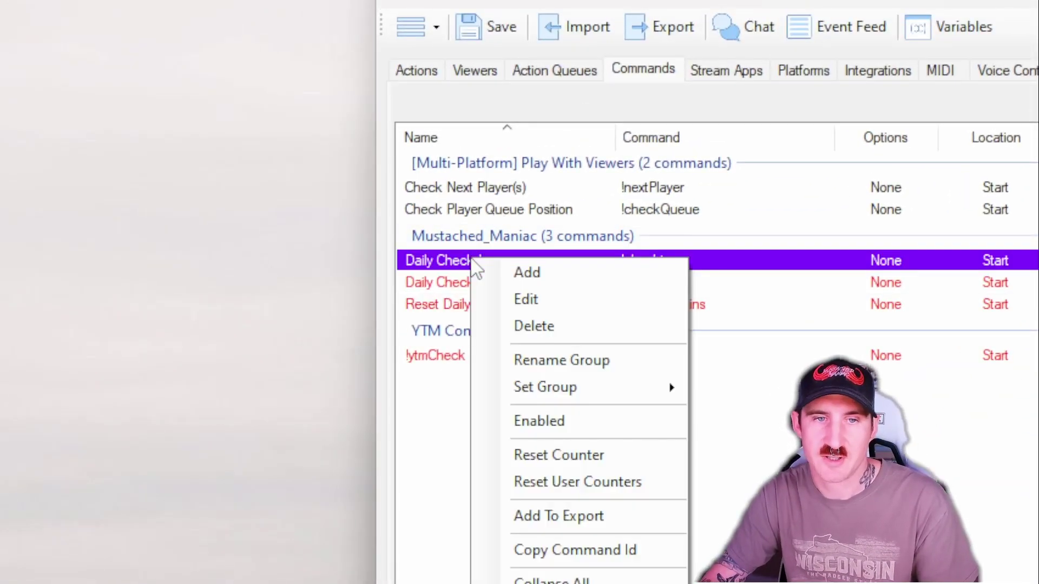
left_click(568, 427)
right_click(556, 289)
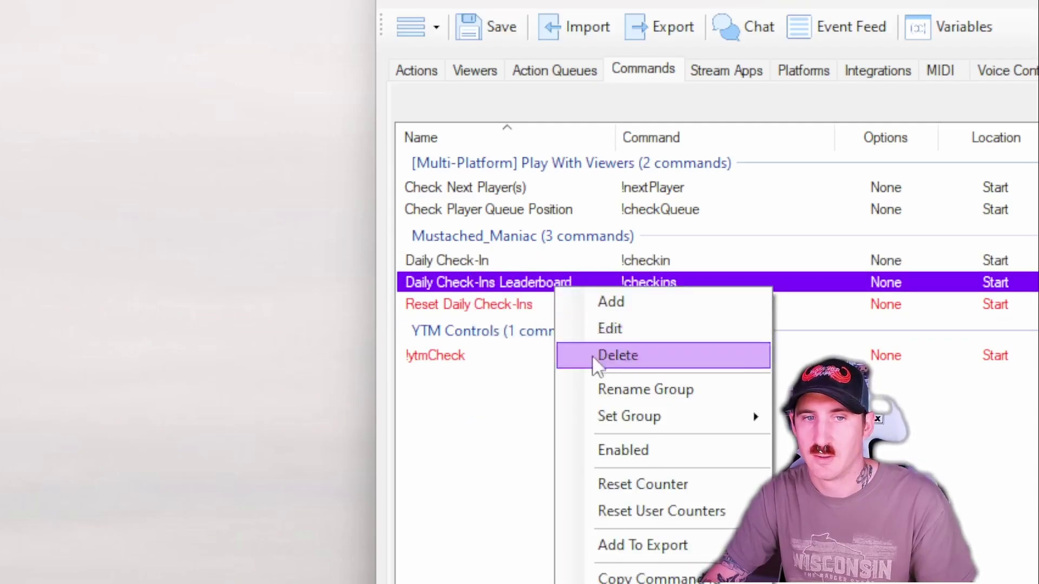
left_click(639, 452)
right_click(532, 306)
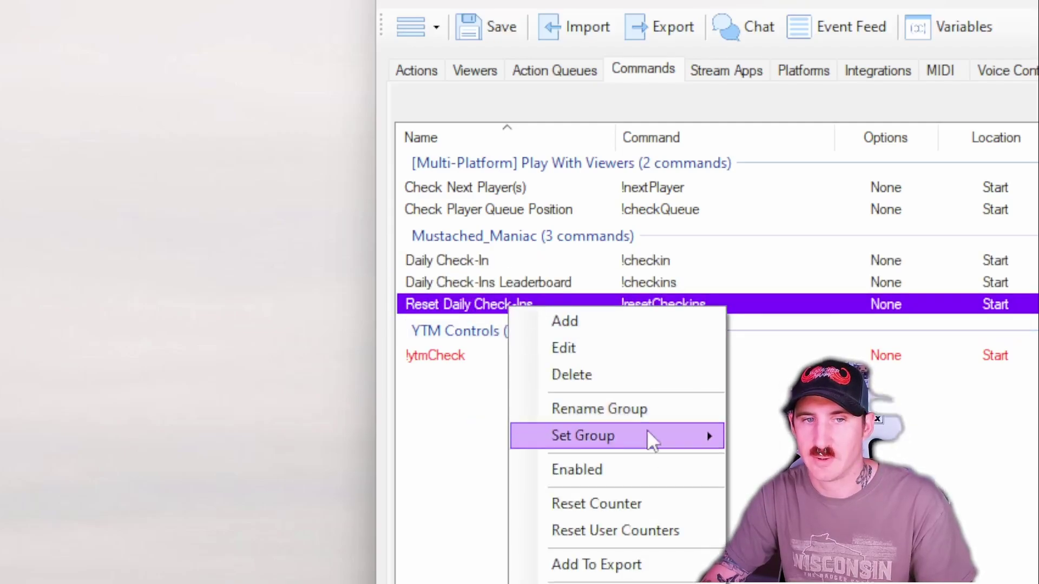
left_click(656, 468)
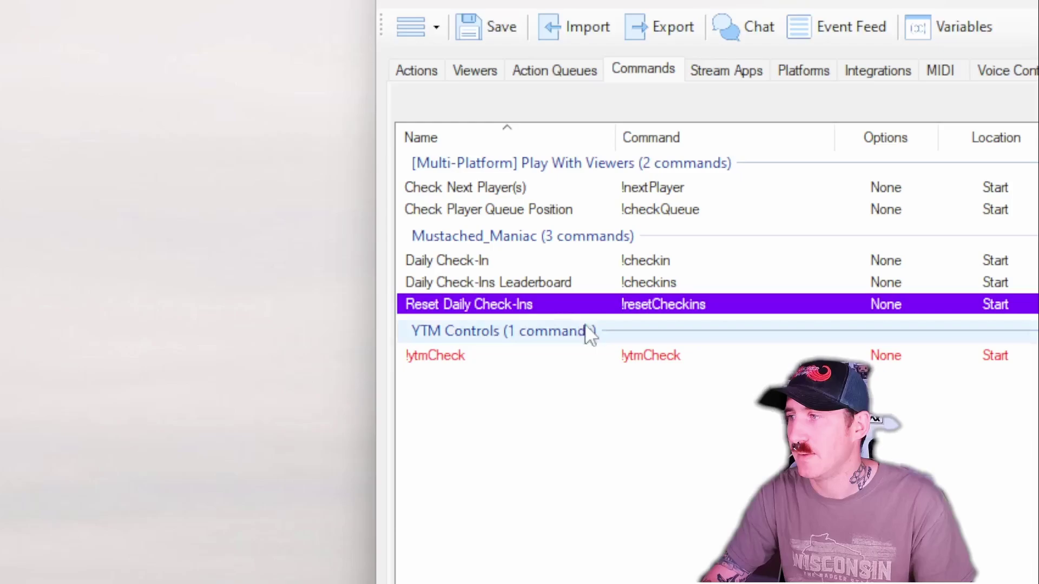
Restrict the Reset Daily Check-Ins command by removing Moderators from the allowed groups and adding the broadcaster's account as an allowed user
double_click(643, 308)
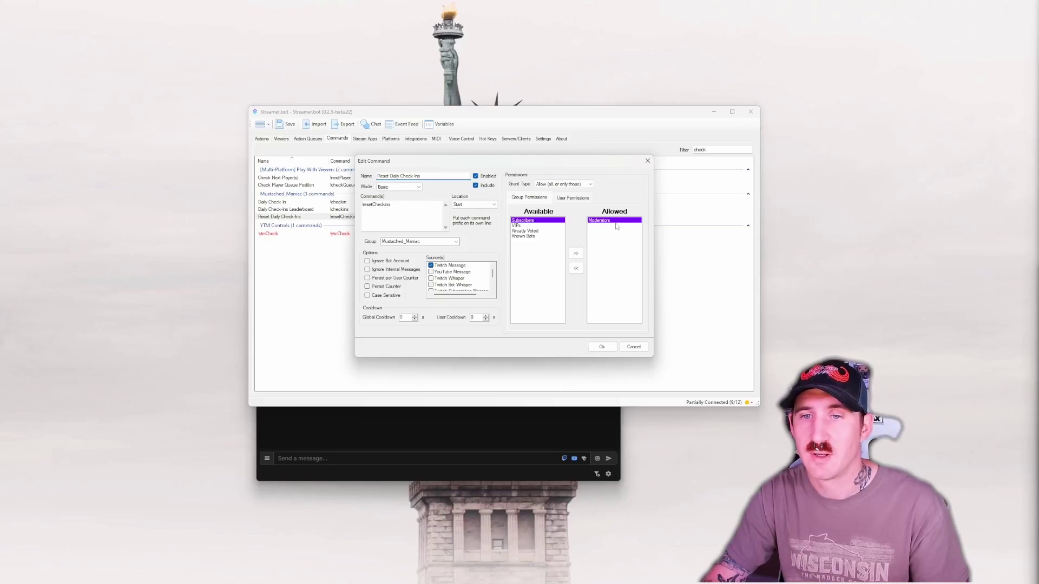
left_click(576, 268)
left_click(574, 197)
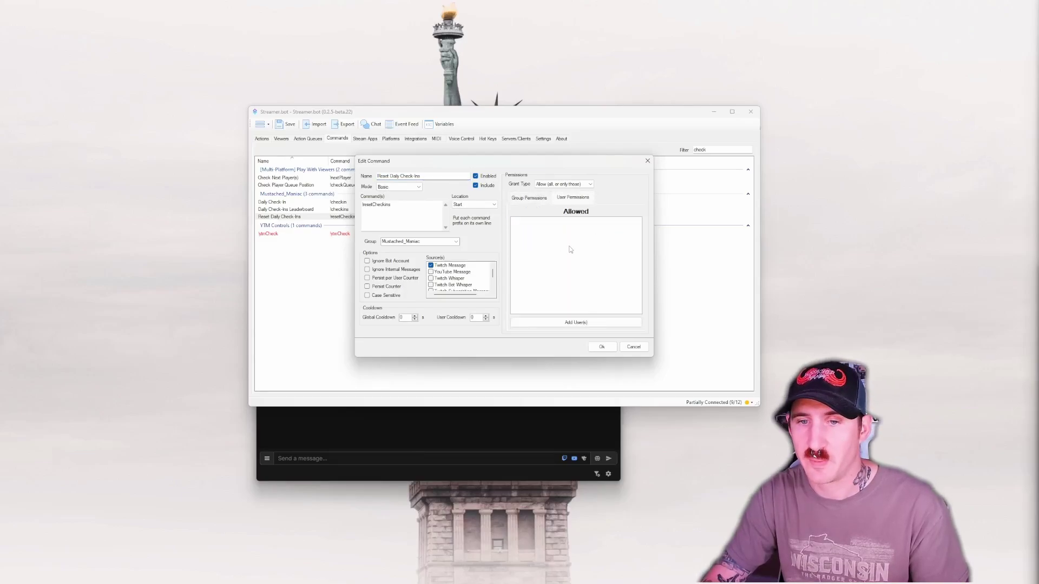
left_click(574, 323)
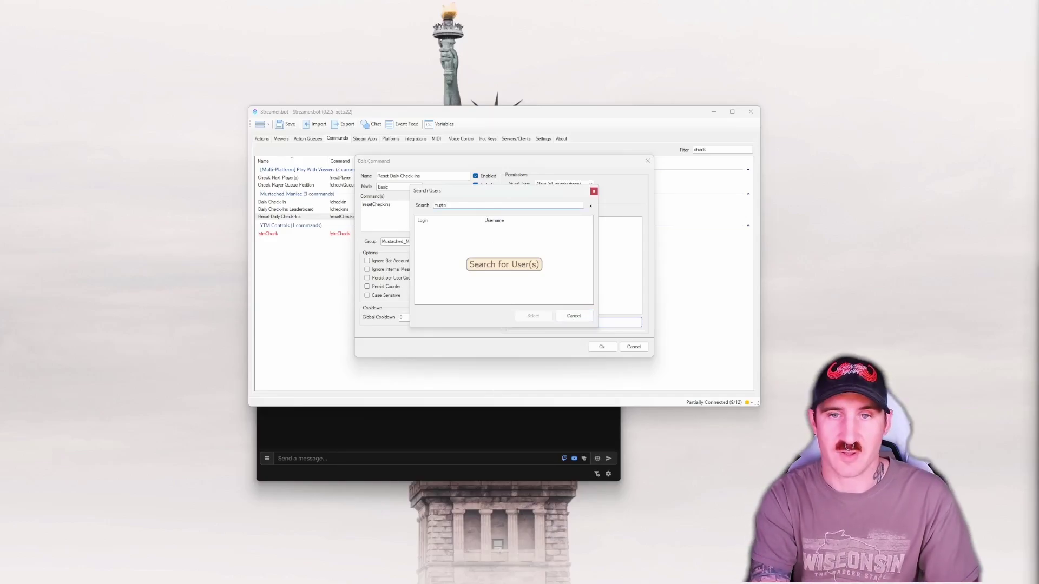
key("Return")
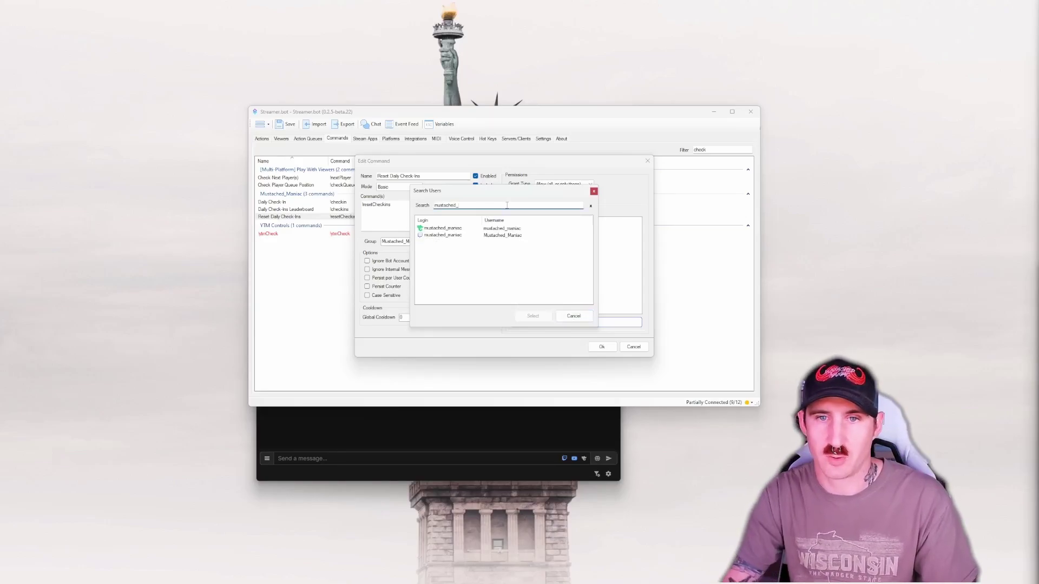
left_click(454, 235)
left_click(545, 313)
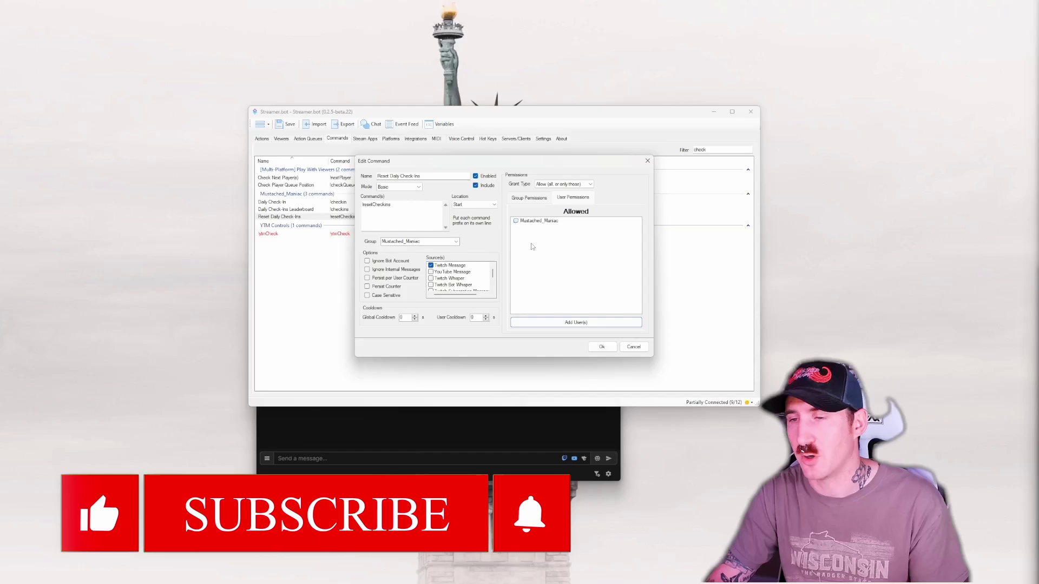
left_click(602, 347)
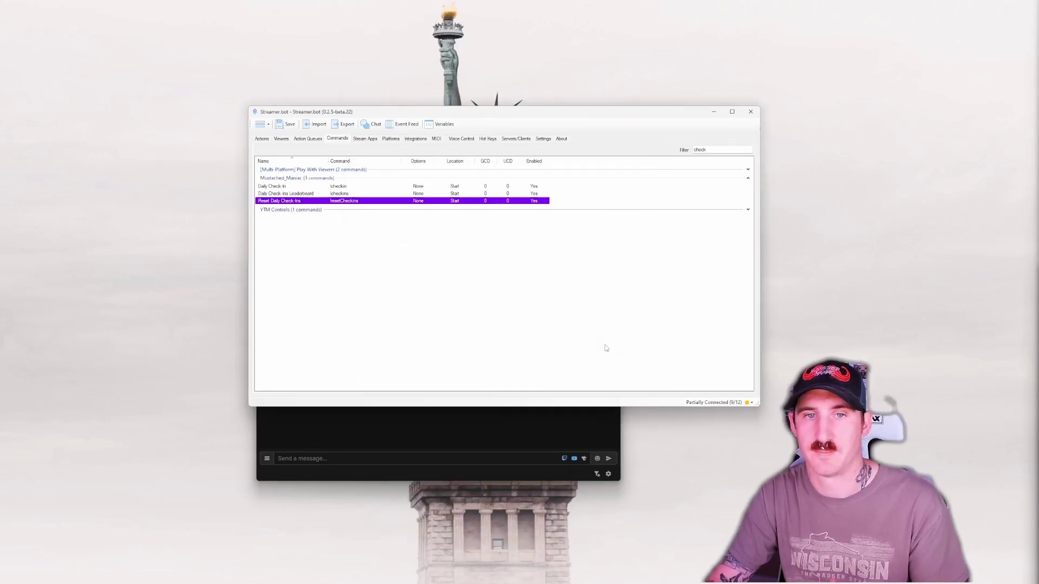
Filter the actions list by "check" and select the Daily Check-In action to show its triggers
left_click(261, 138)
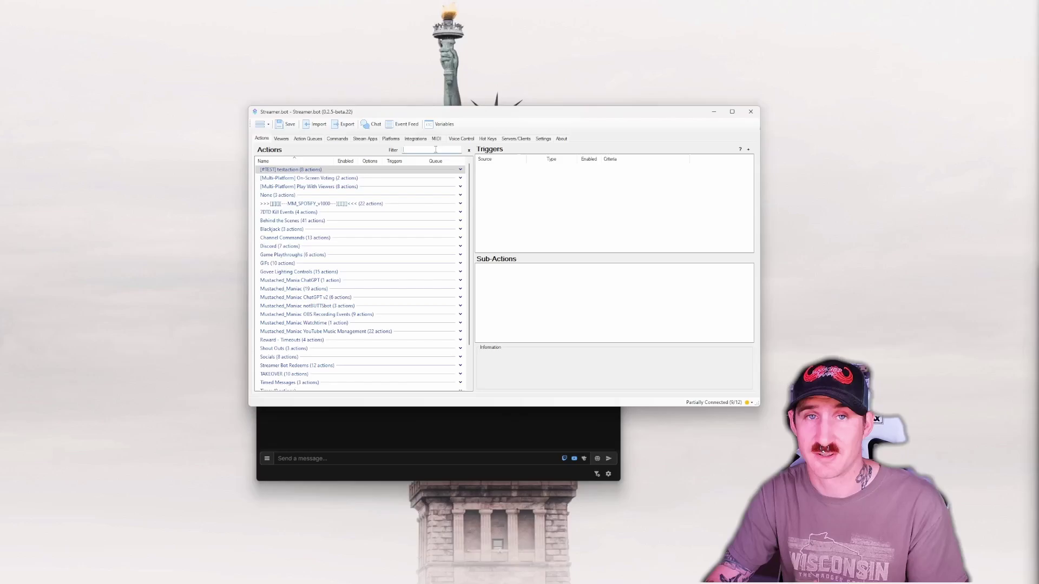
type("check")
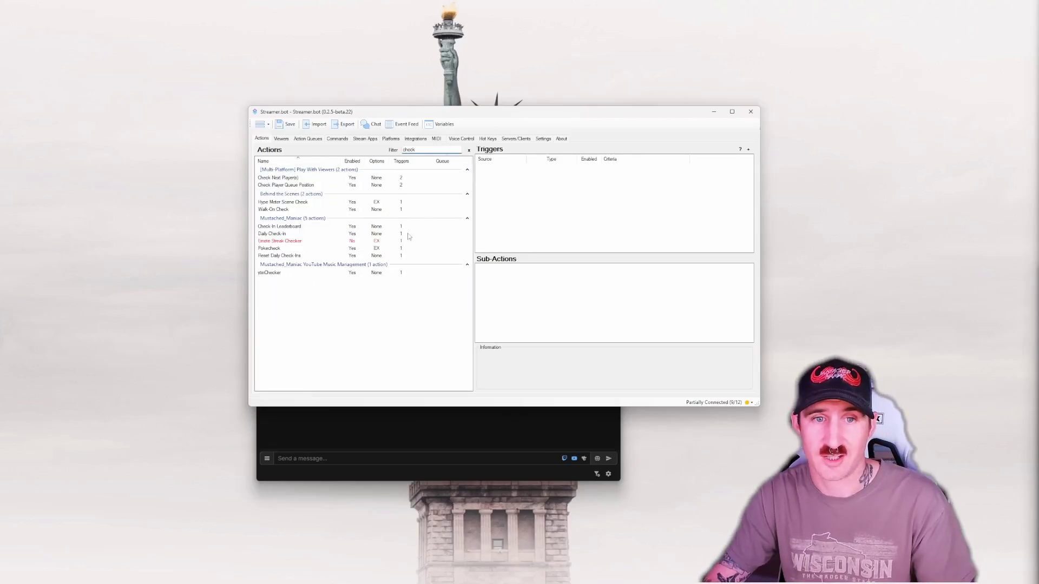
left_click(287, 236)
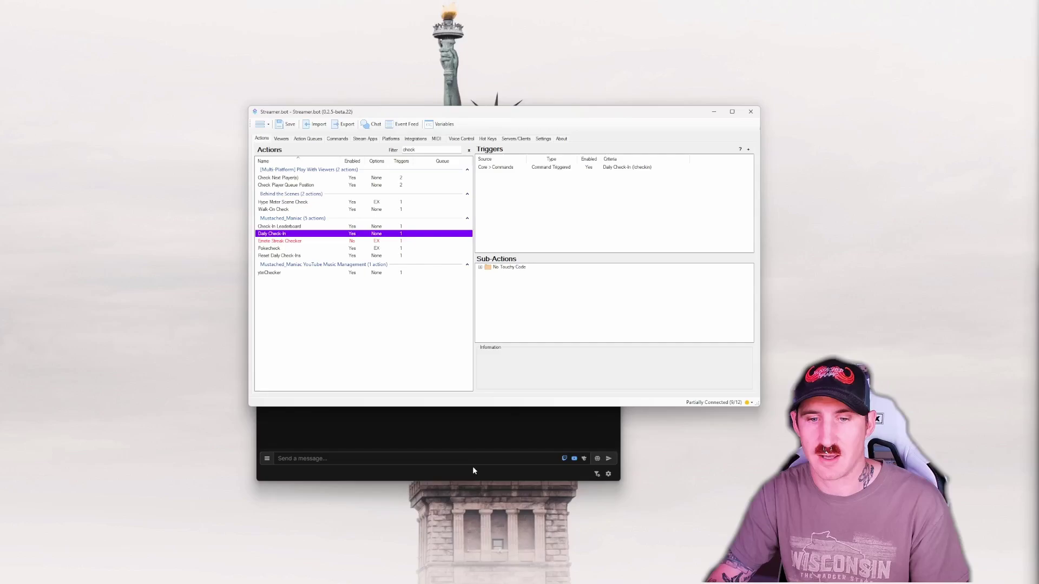
Send the !checkin command in the chat window to test the daily check-in
left_click(473, 467)
type("!check")
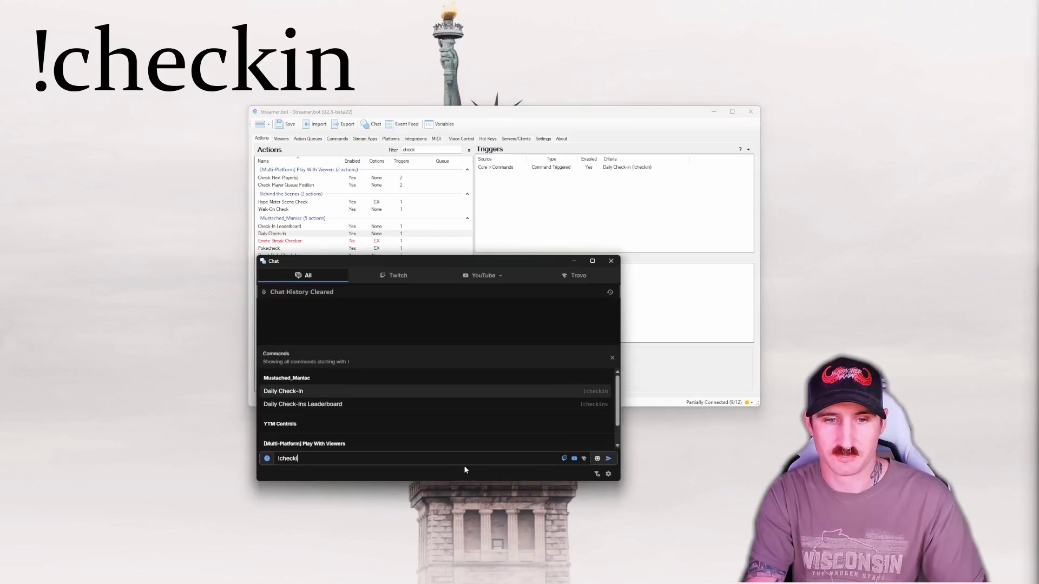
type("in")
key("Return")
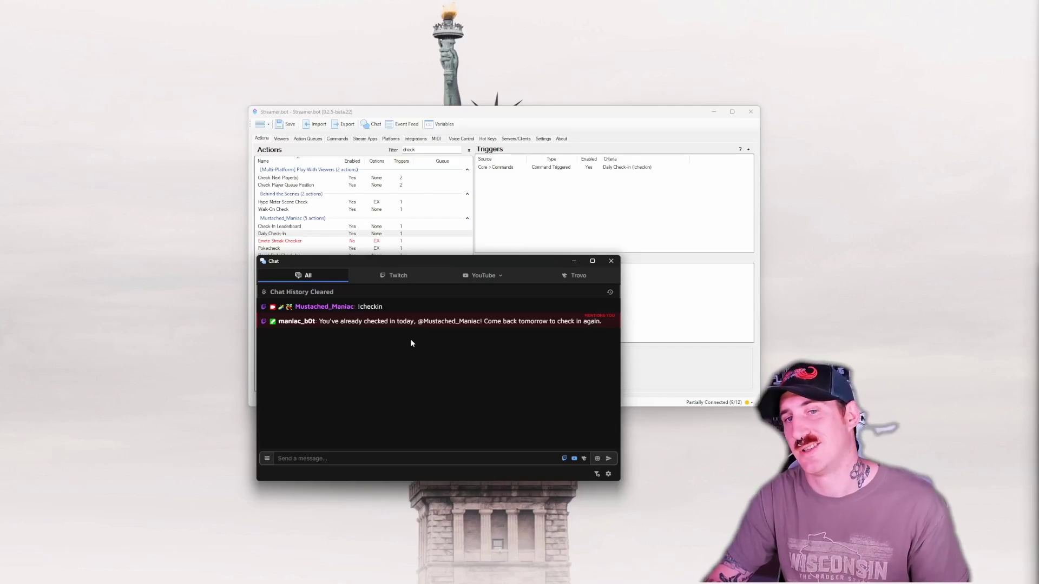
Clear all check-ins by sending !resetcheckins in chat, and check in again with !checkin
type("!res")
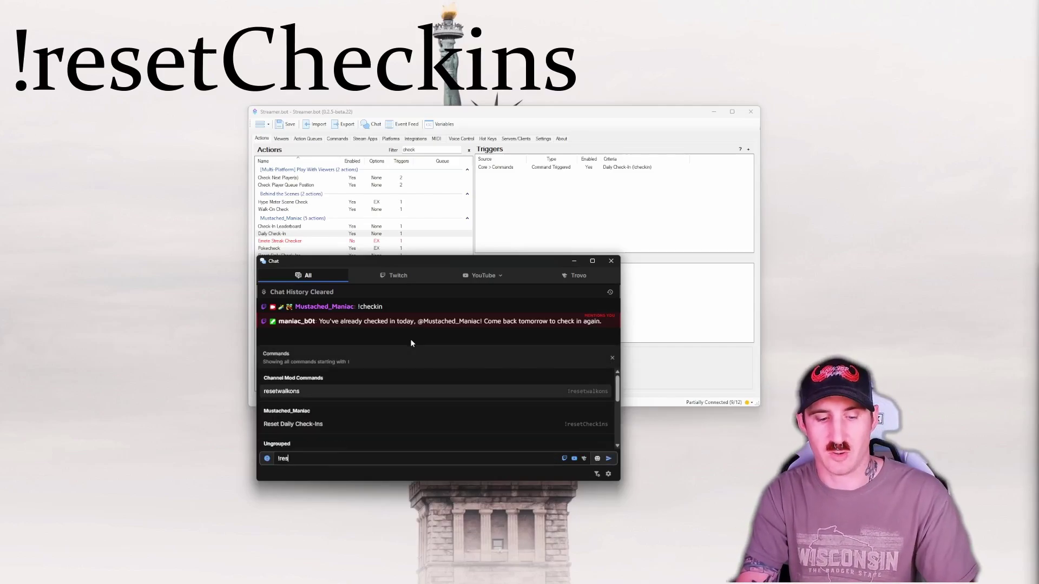
type("etcheckins")
key("Return")
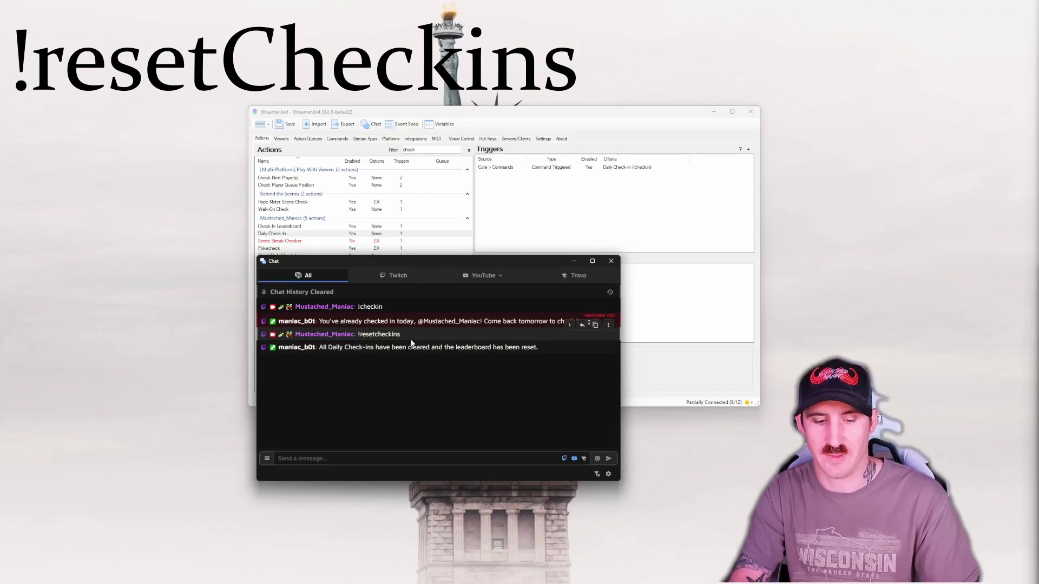
type("!")
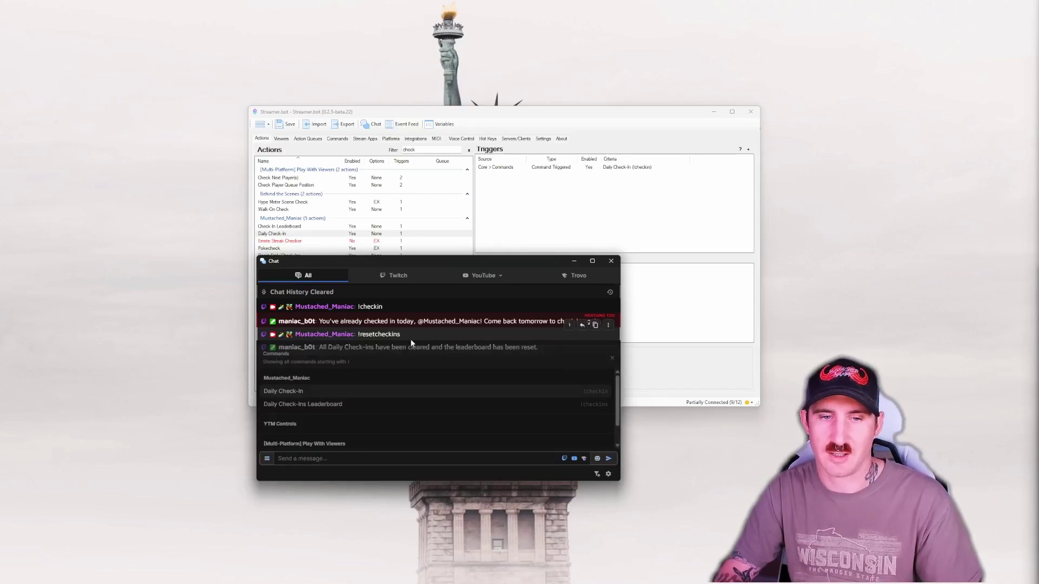
type("checkin")
key("Return")
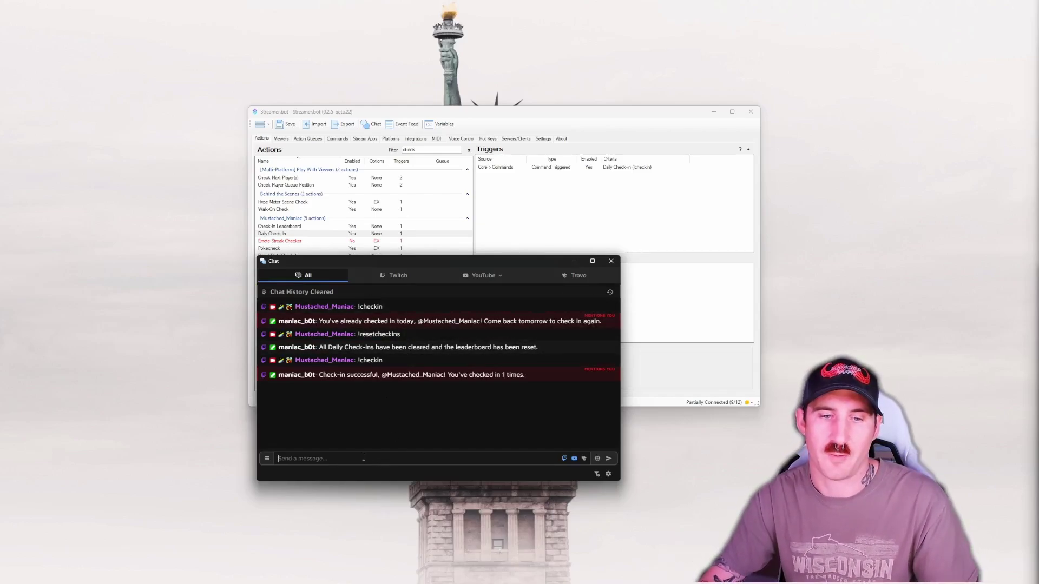
Query the personal check-in count with !checkins and the leaderboard with !checkins top in chat
type("!checkins")
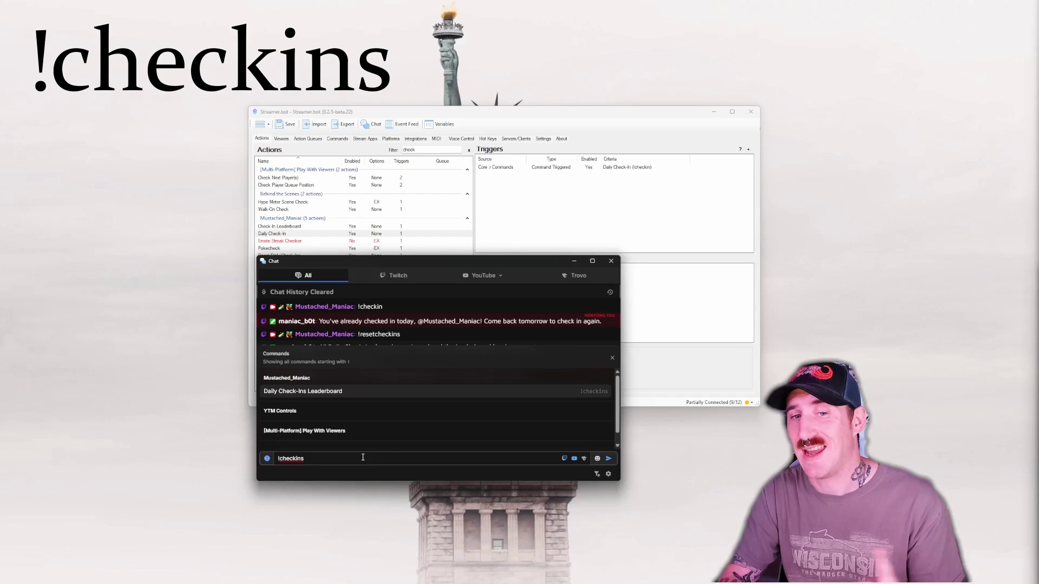
key("Return")
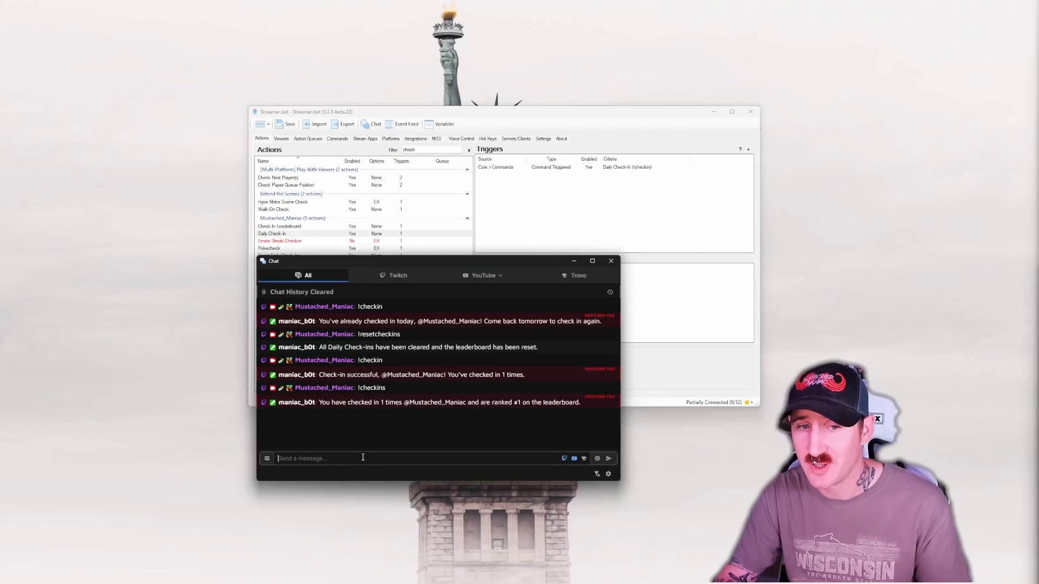
type("!checkins")
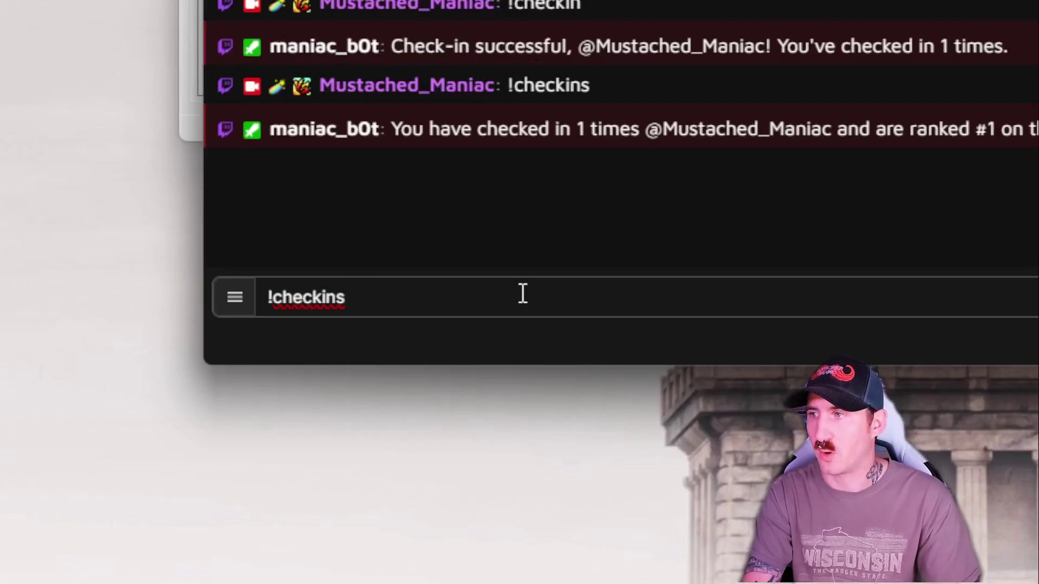
type("leaderboa")
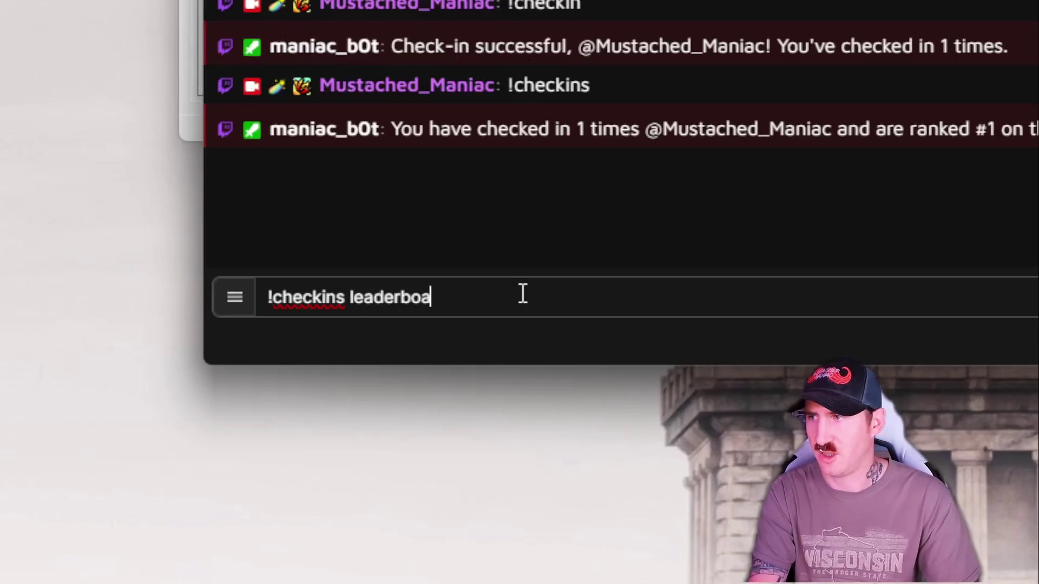
key("BackSpace")
key("BackSpace")
key("BackSpace")
key("BackSpace")
key("BackSpace")
key("BackSpace")
key("BackSpace")
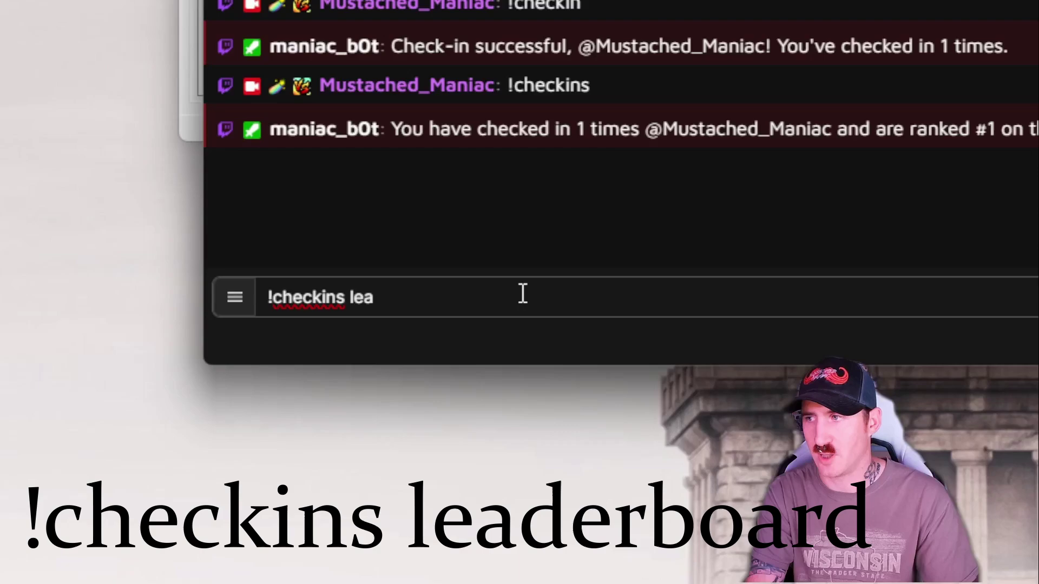
type("top")
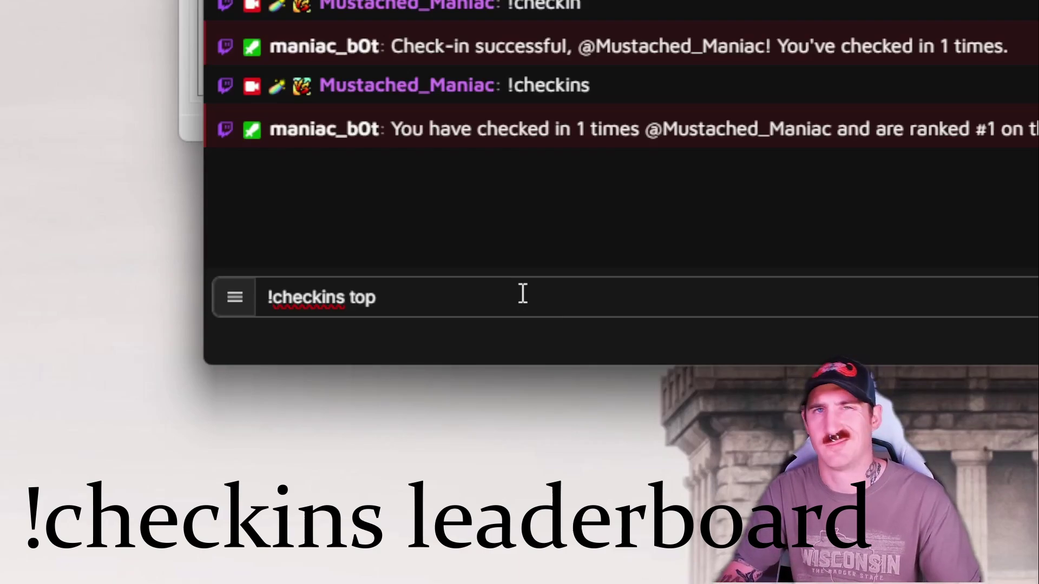
key("Return")
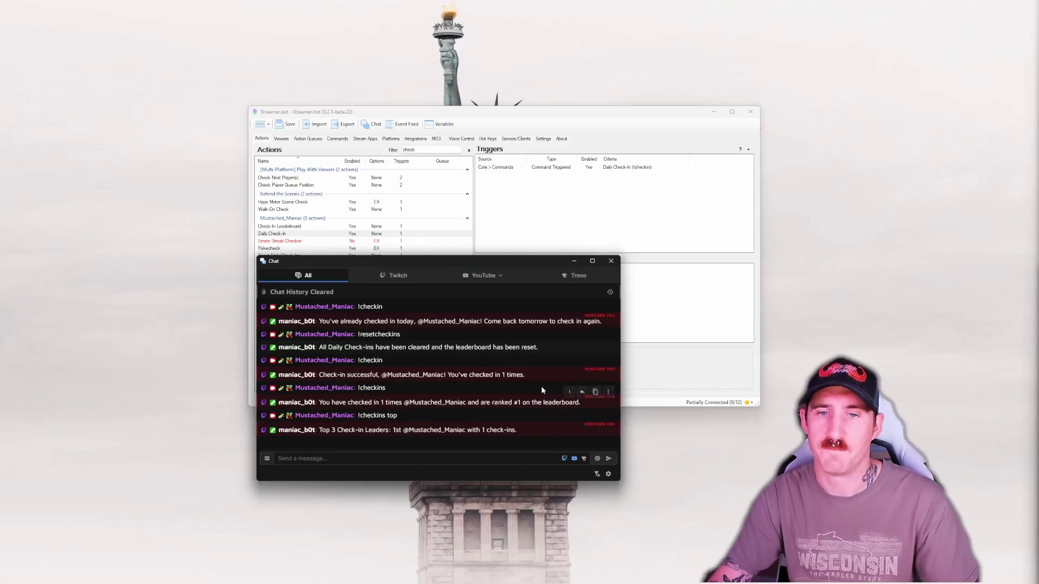
Reposition the chat window and make it taller, and bring the main Streamer.bot window to the front
left_click_drag(486, 256, 508, 268)
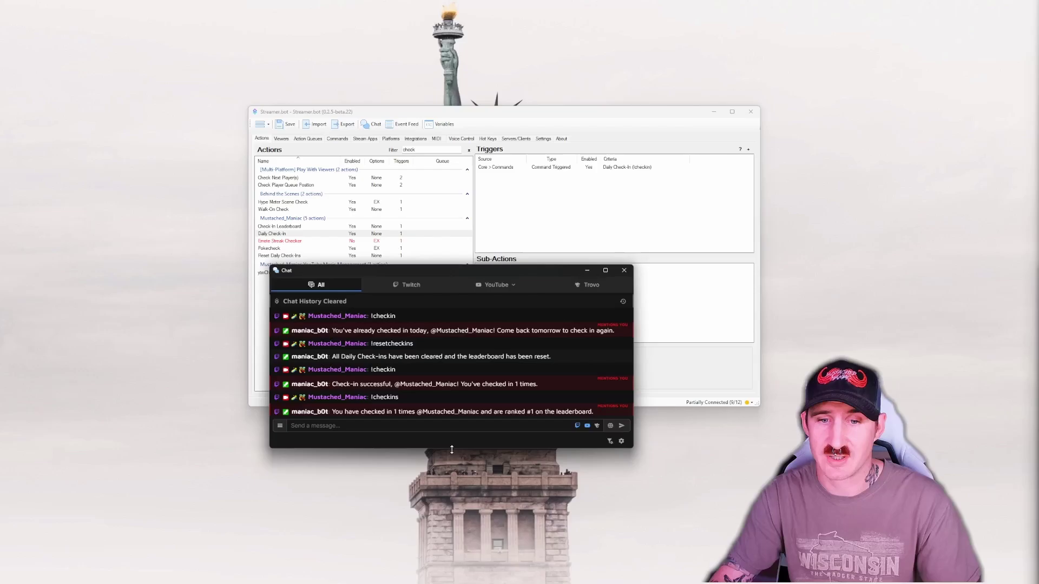
left_click_drag(452, 449, 451, 485)
left_click(555, 242)
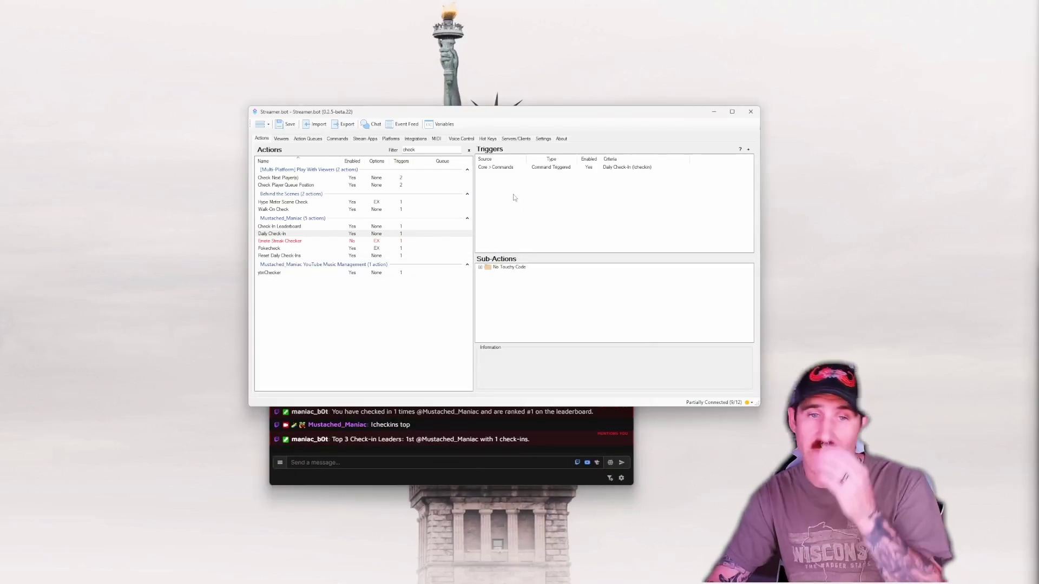
Start a Twitch Reward Redemption trigger for the Daily Check-In action and check its reward selection
left_click(282, 227)
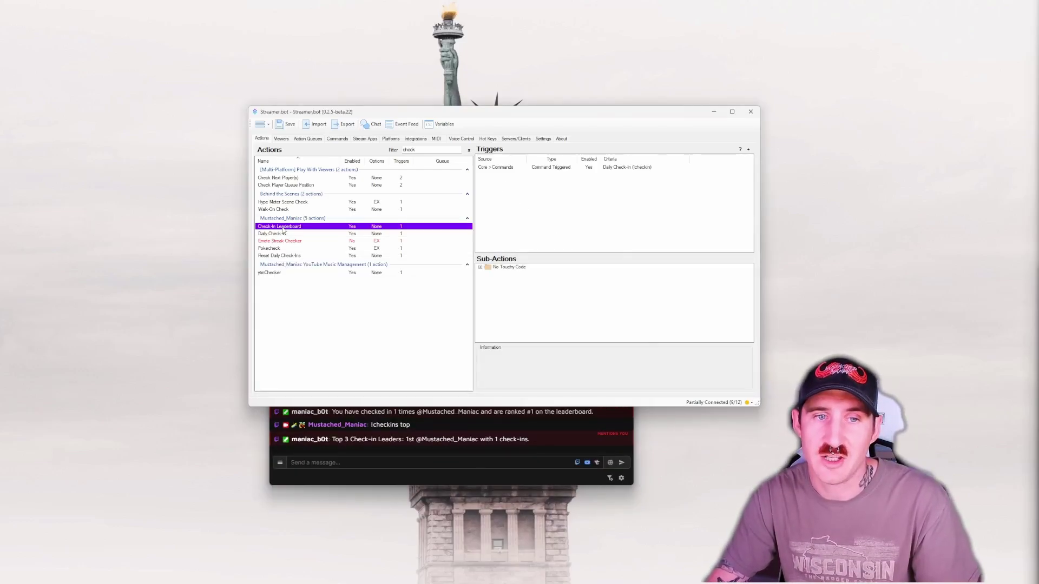
left_click(282, 233)
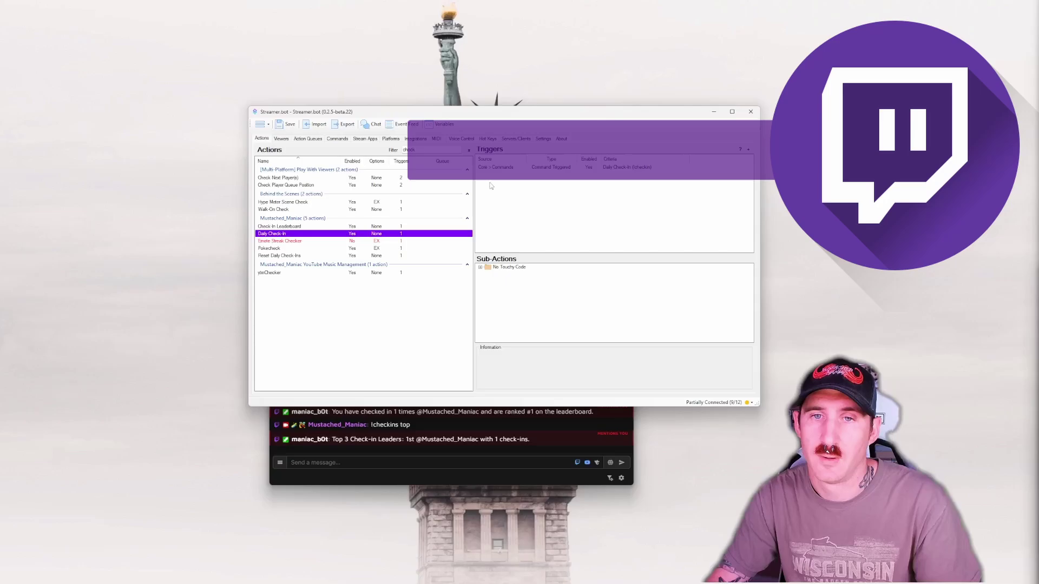
right_click(491, 186)
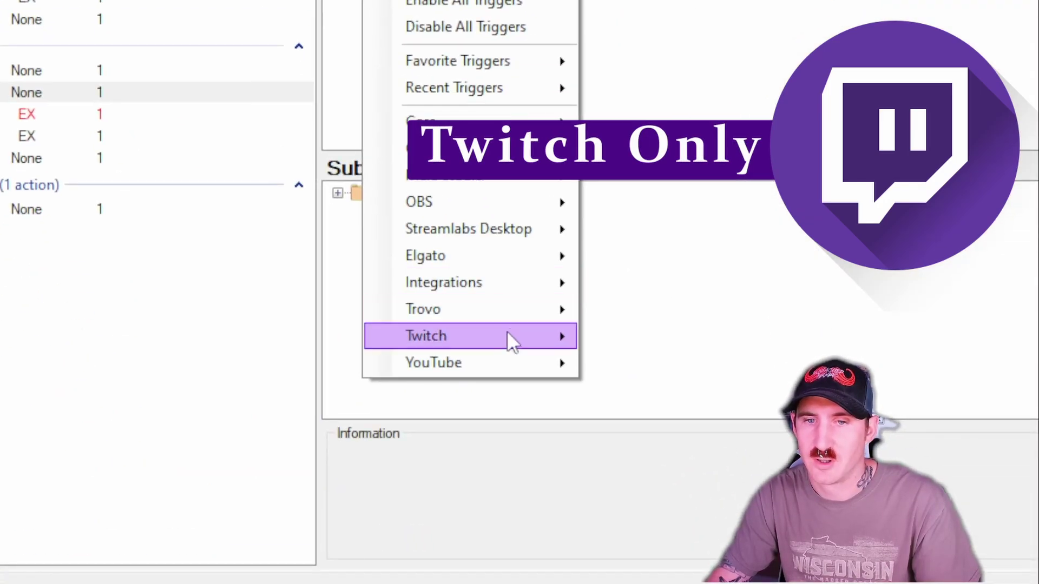
mouse_move(505, 341)
mouse_move(654, 395)
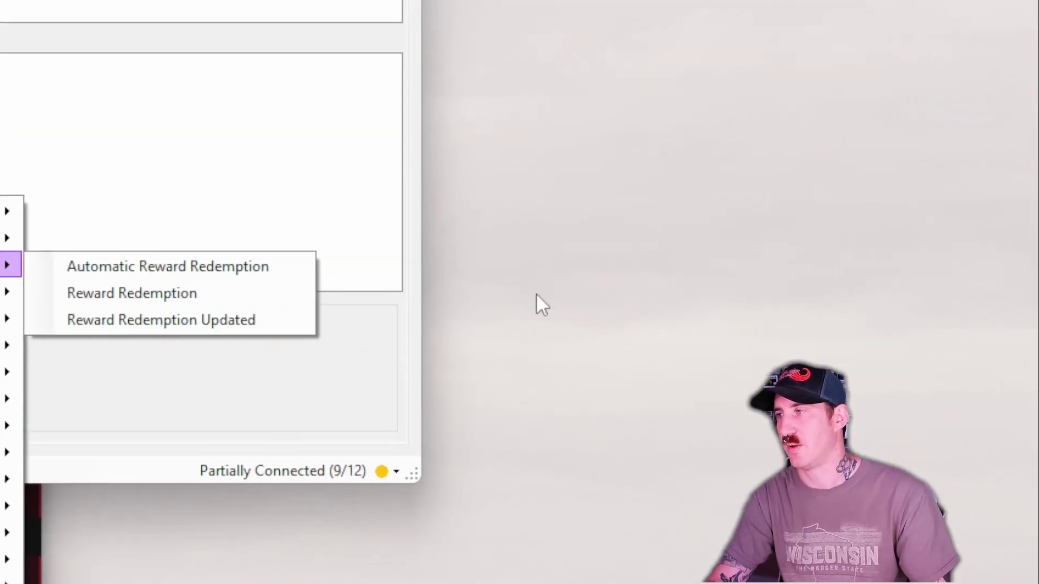
left_click(188, 292)
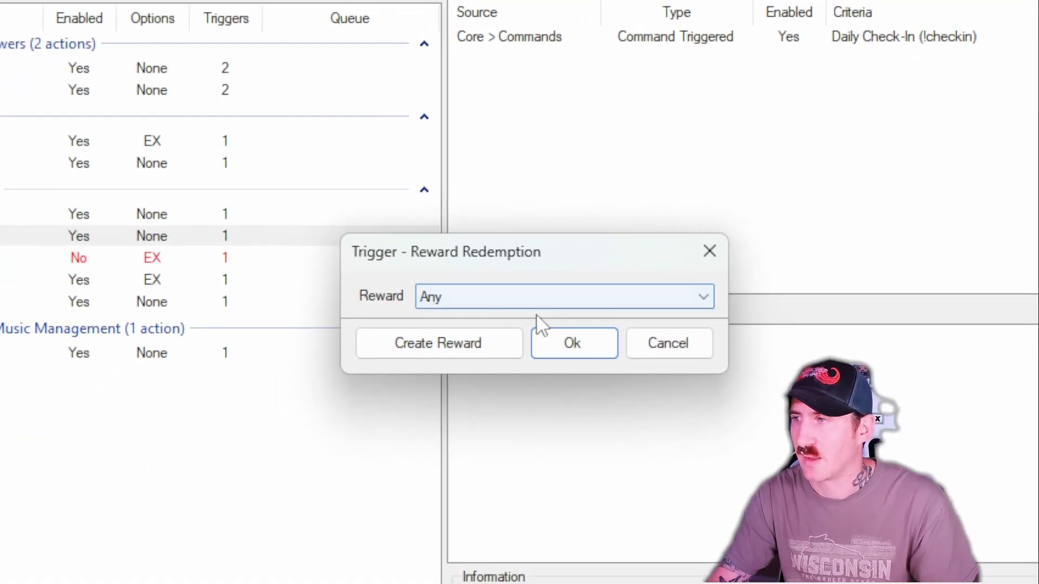
left_click(513, 298)
left_click(514, 298)
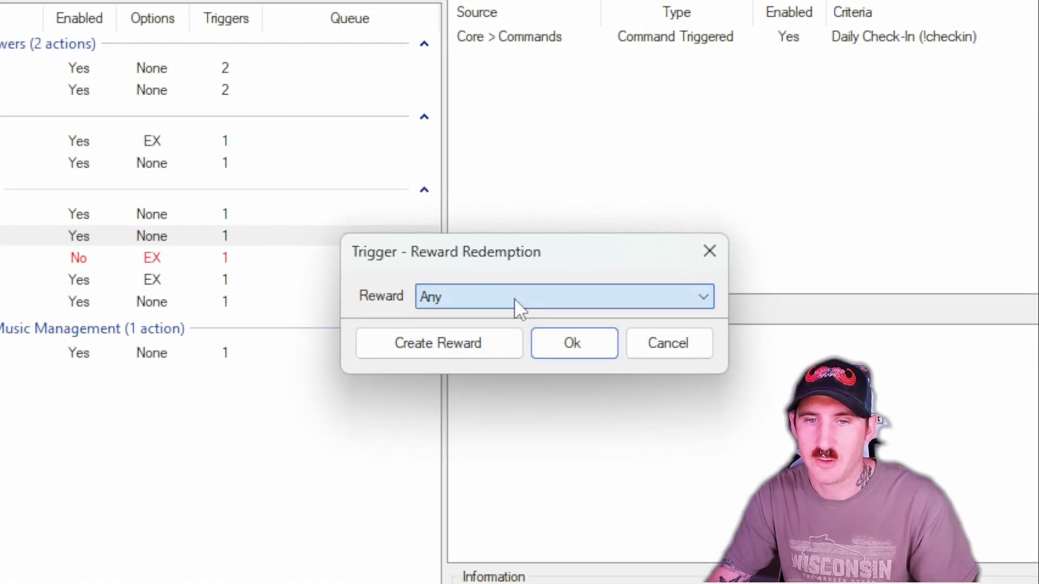
Create the channel reward "YT Video Checkin" with prompt "Don't forget to check in to the stream!", maximum 1 per user per stream, and assign it to the trigger
left_click(447, 344)
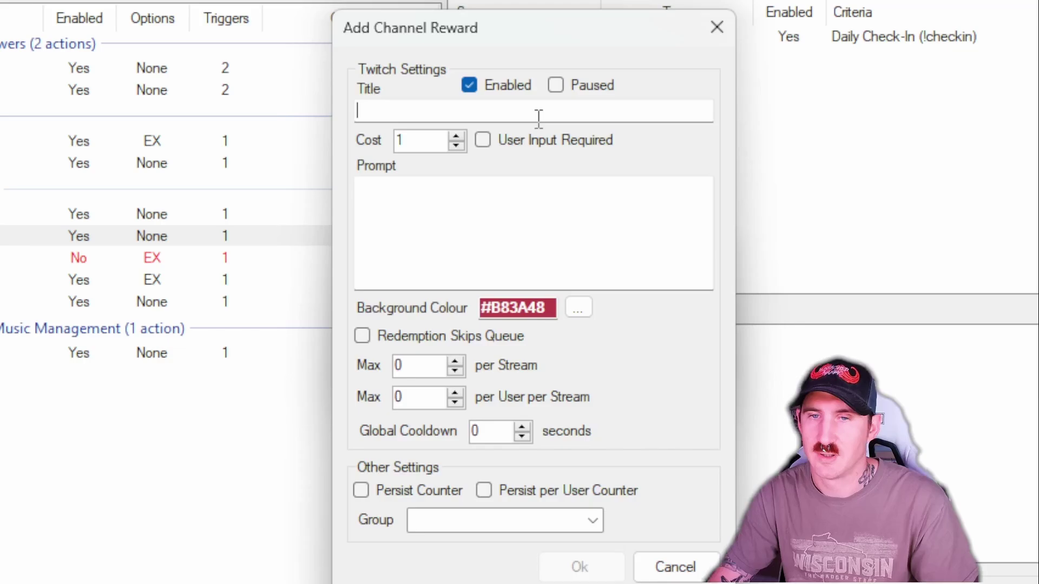
type("YT")
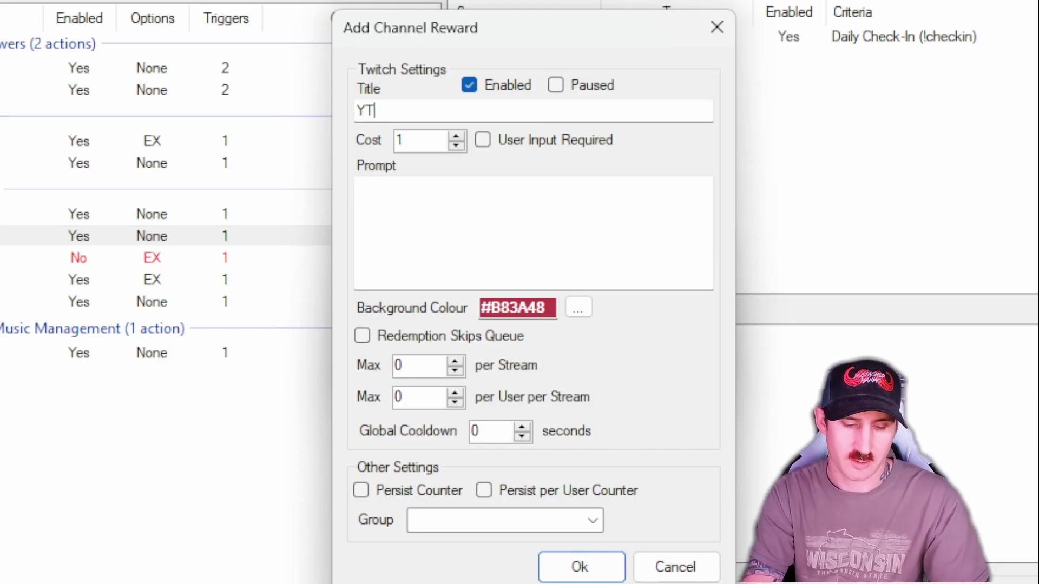
type(" Video Checkin")
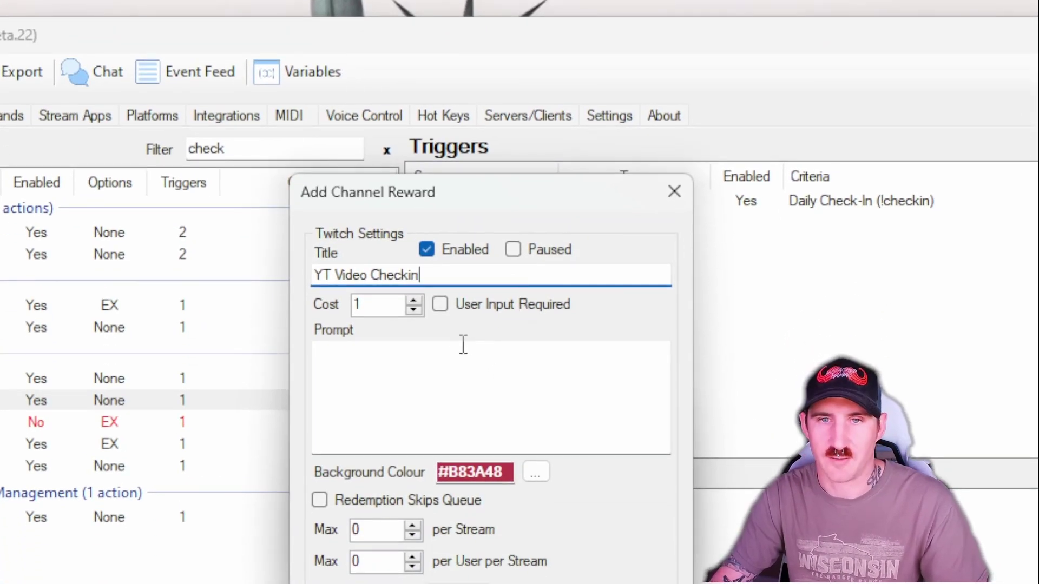
left_click(465, 199)
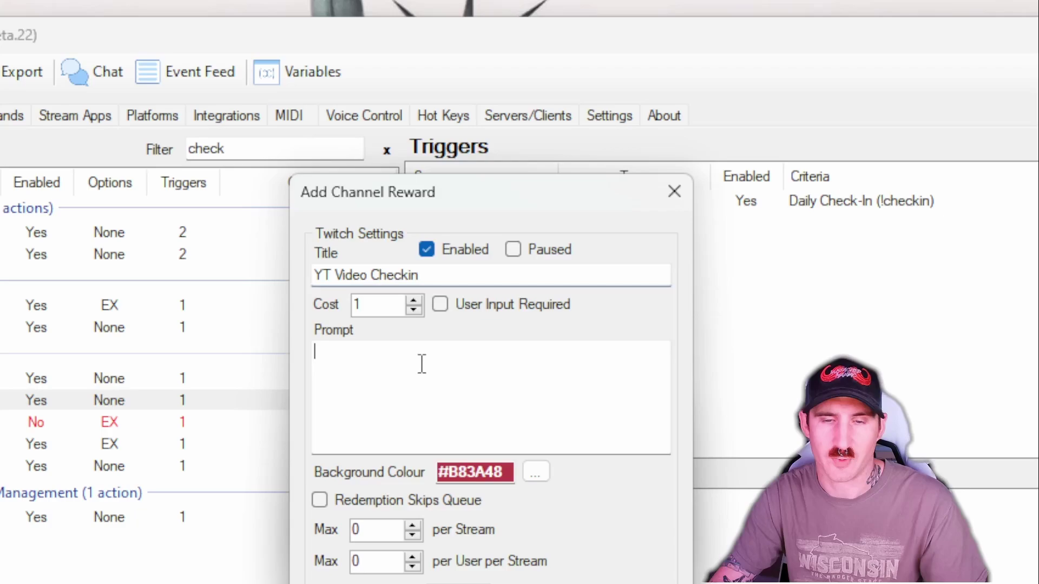
type("Don")
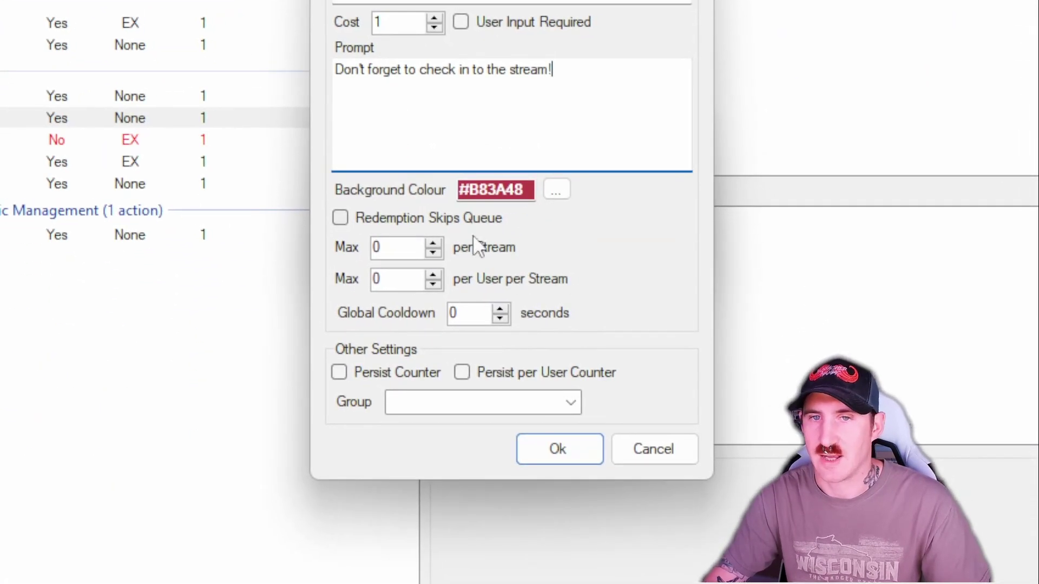
left_click(437, 272)
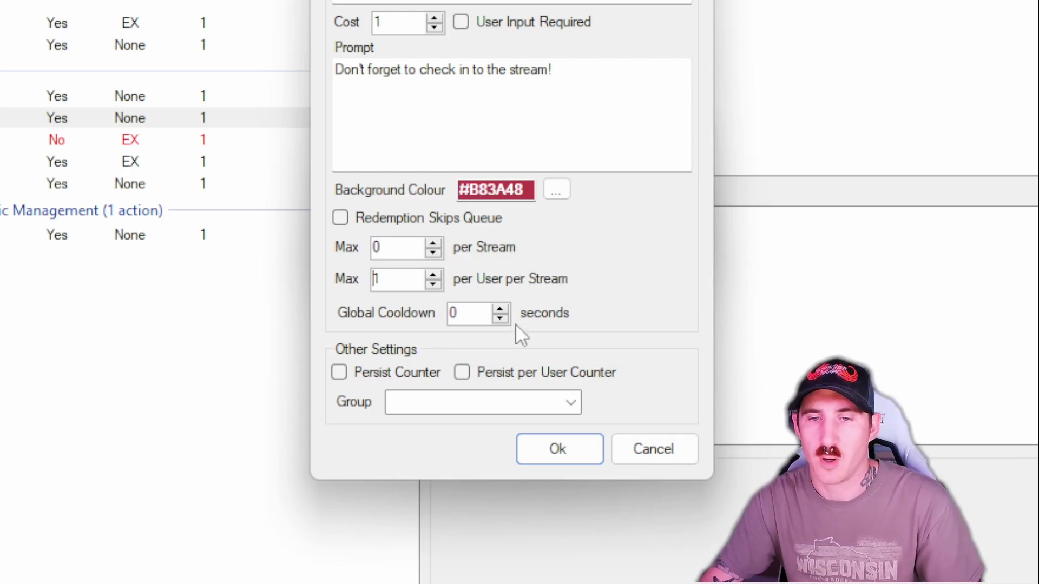
left_click(559, 449)
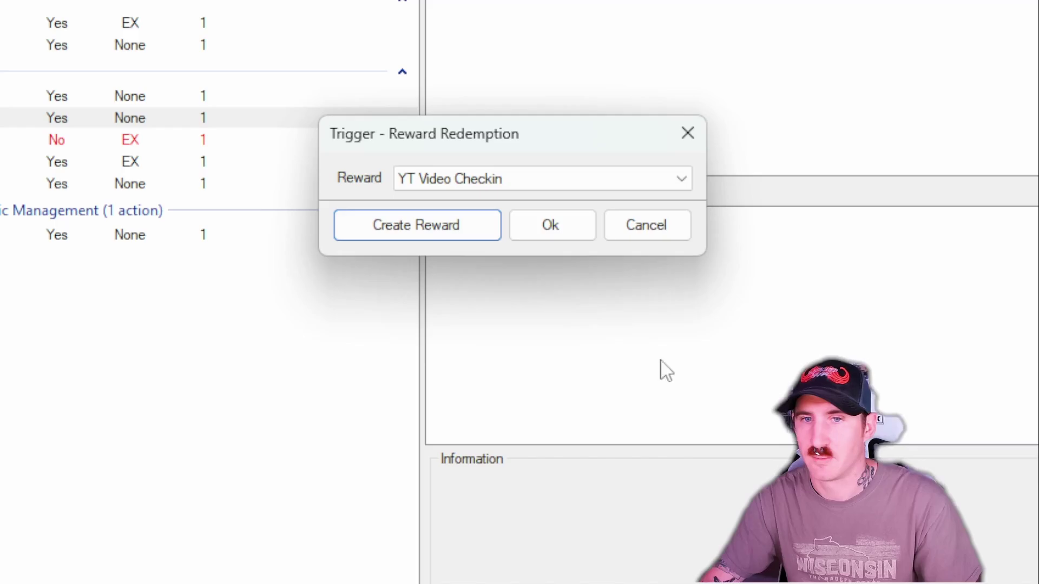
left_click(550, 225)
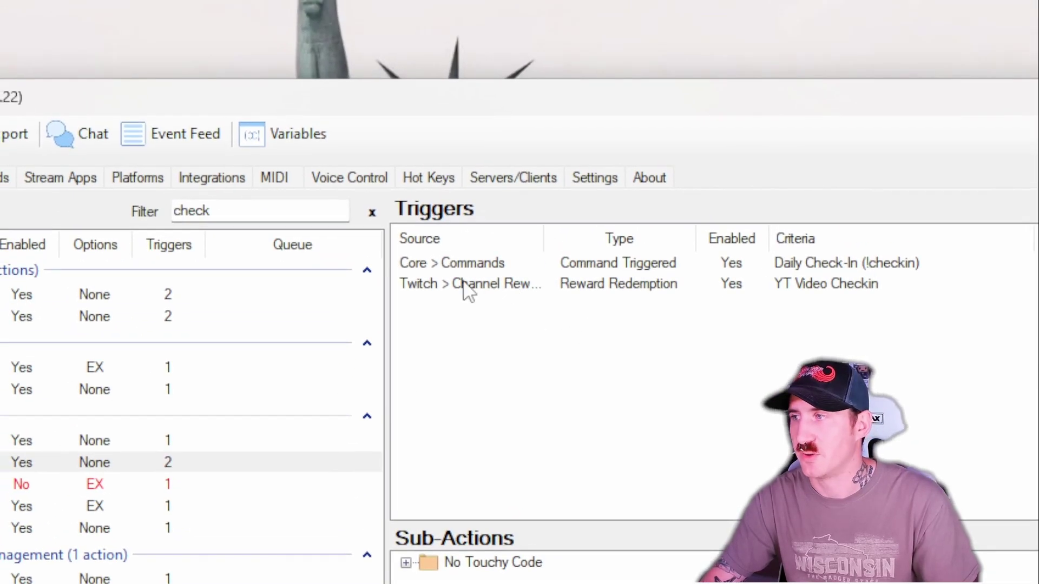
Test the YT Video Checkin reward trigger and query the leaderboard in chat with !checkins top
right_click(468, 285)
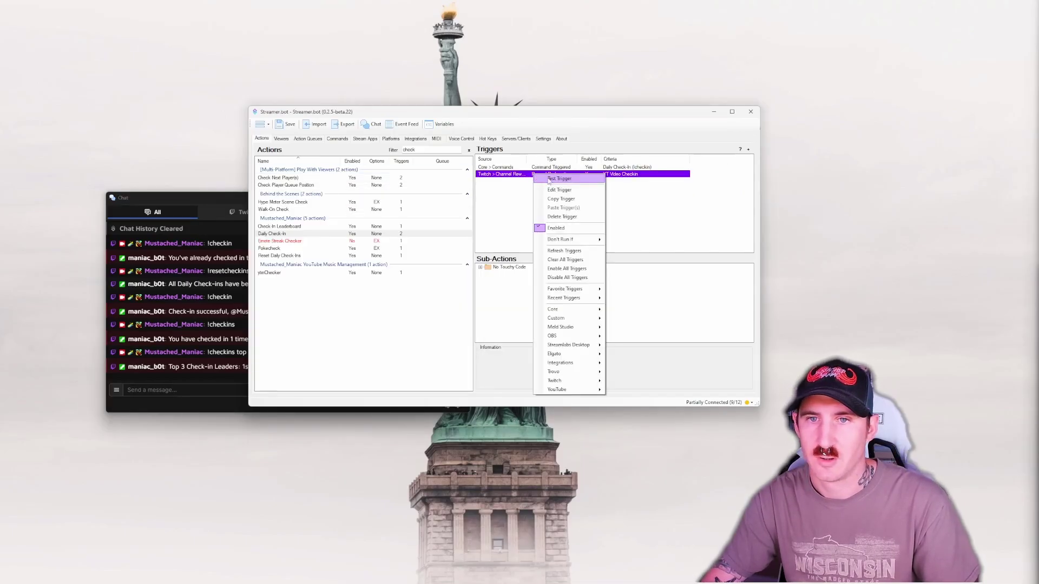
left_click(557, 178)
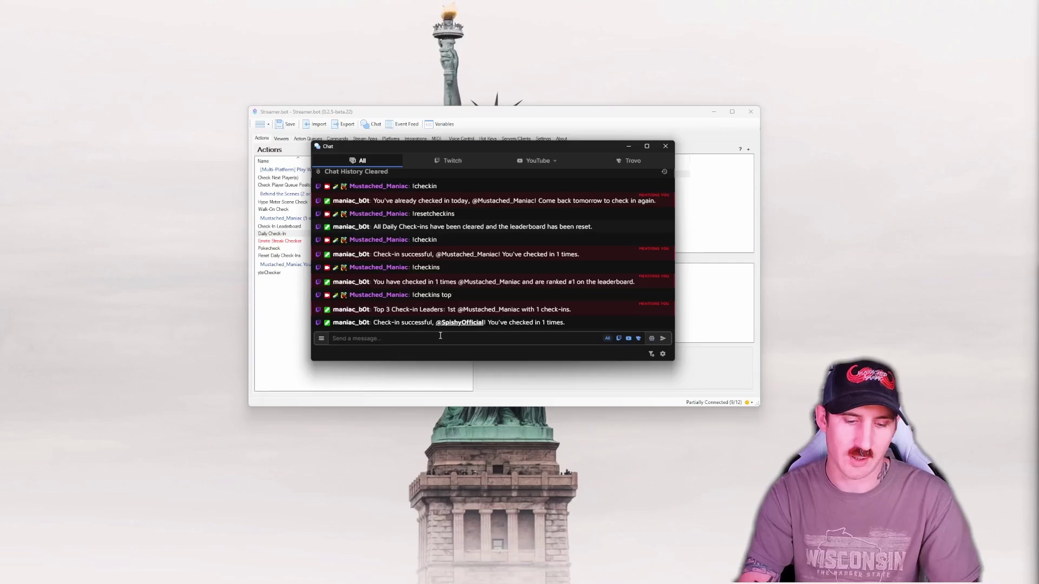
type("!checkins top")
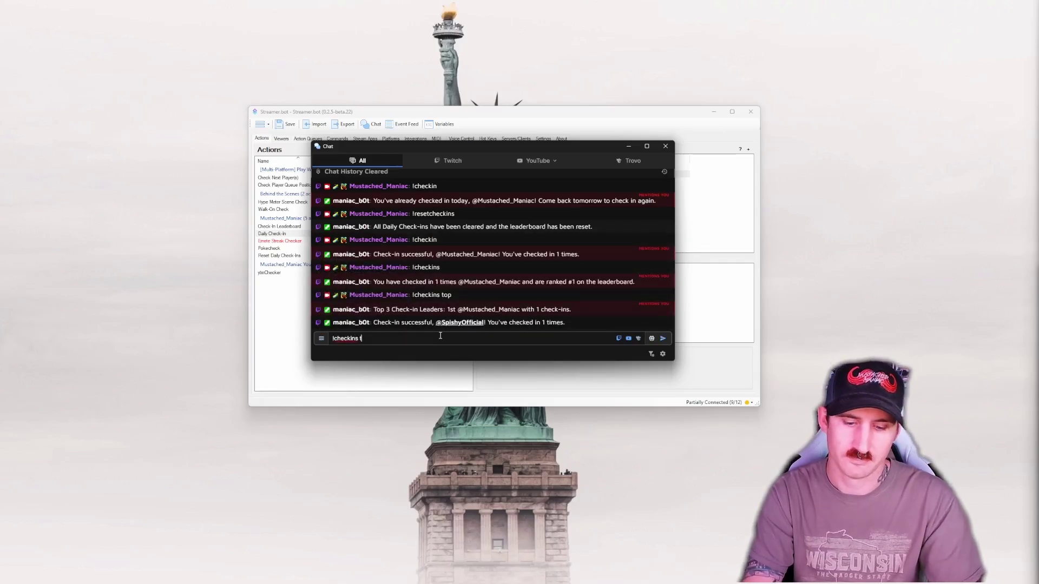
key("Return")
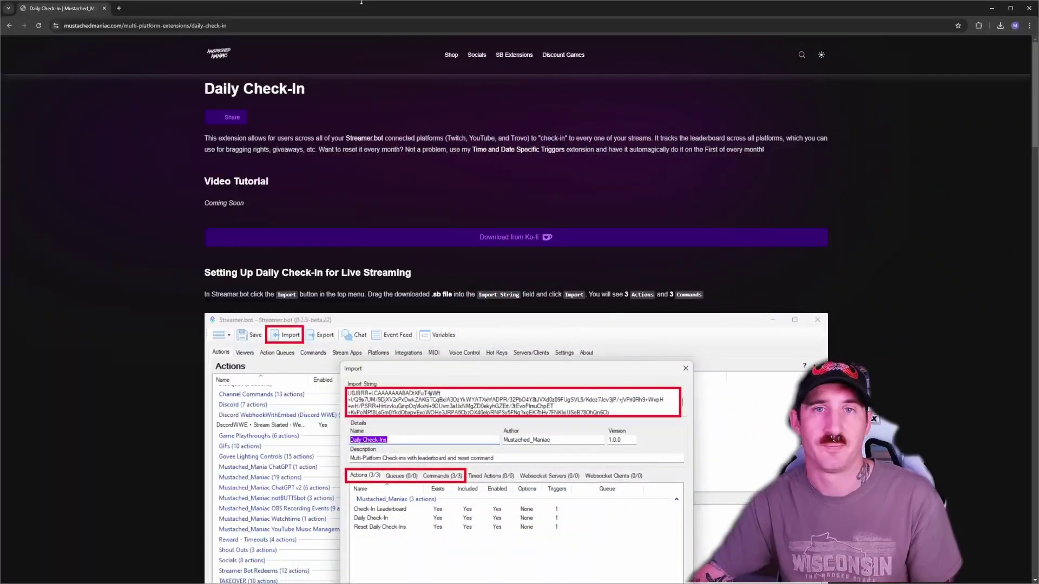
In the browser, open the website's Streamer.bot Extensions page and view the setup instructions of another extension
left_click(514, 54)
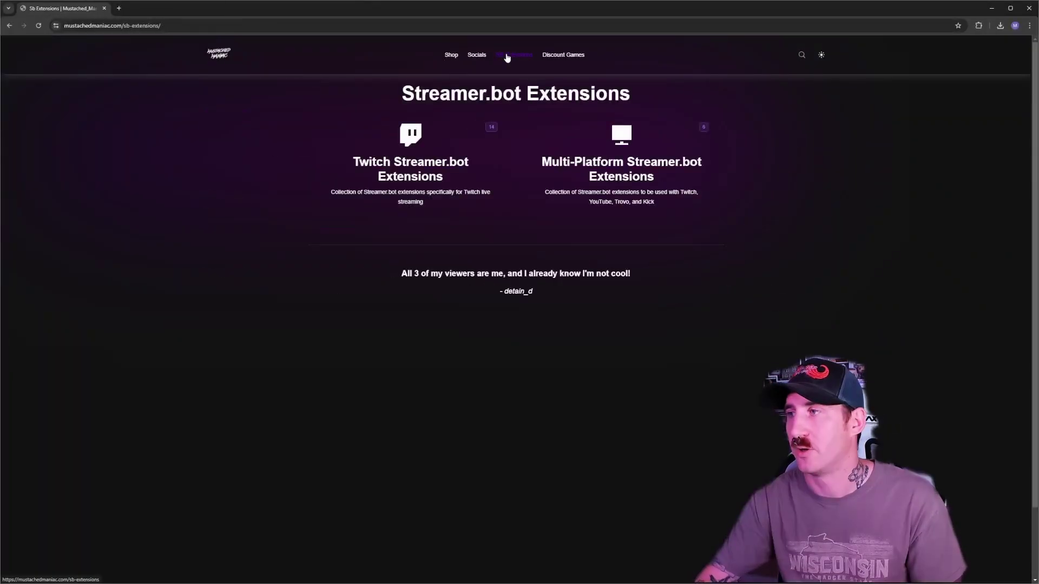
left_click(549, 116)
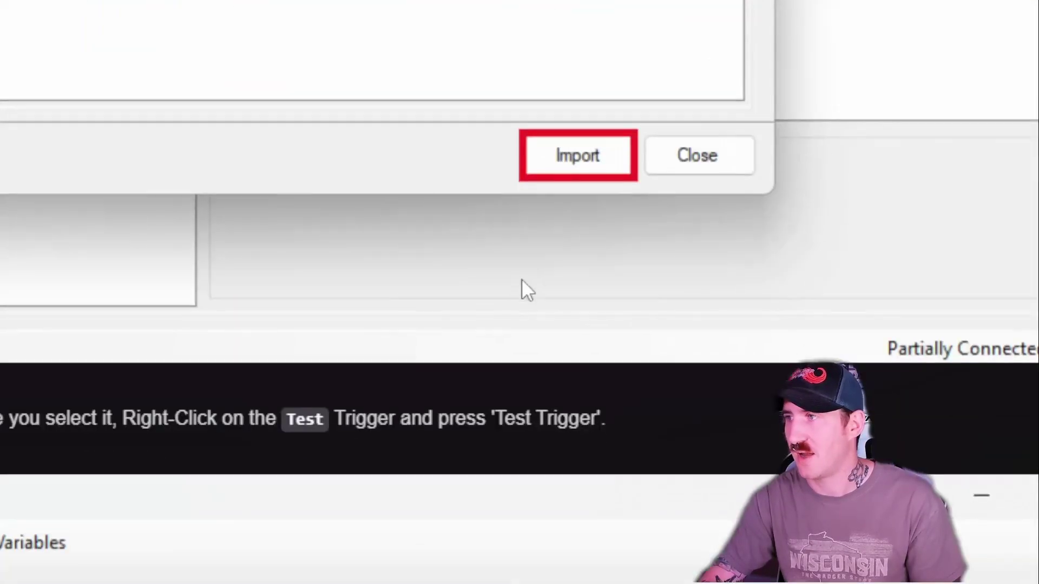
Look through the Time and Date Triggers page for how to open the trigger creator and register custom triggers
scroll(566, 199, "down", 3)
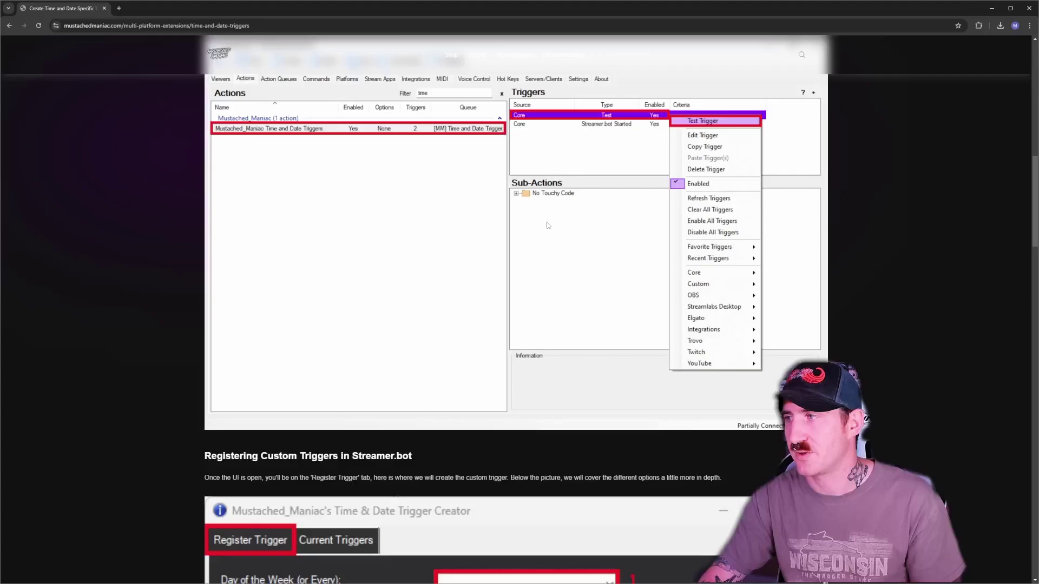
scroll(548, 225, "down", 3)
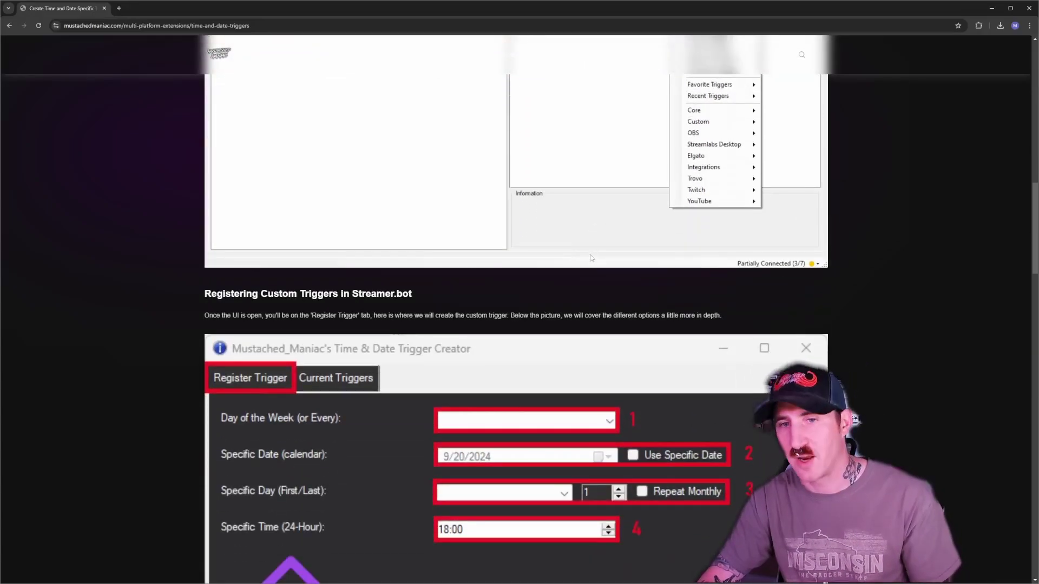
scroll(591, 258, "up", 15)
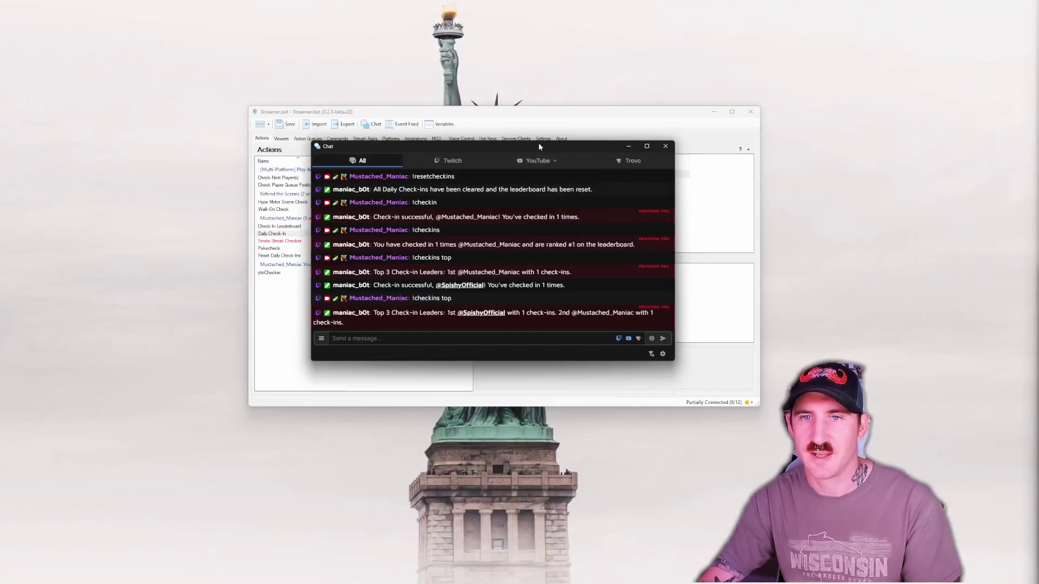
In Streamer.bot, select the Reset Daily Check-Ins action and check which custom time-based triggers are available for it
left_click_drag(541, 147, 528, 329)
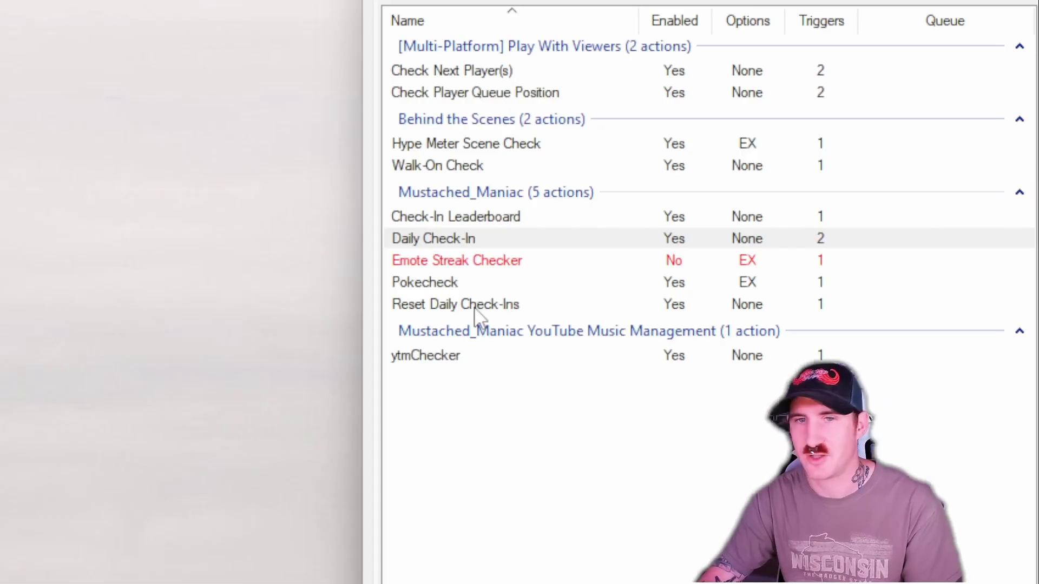
left_click(284, 257)
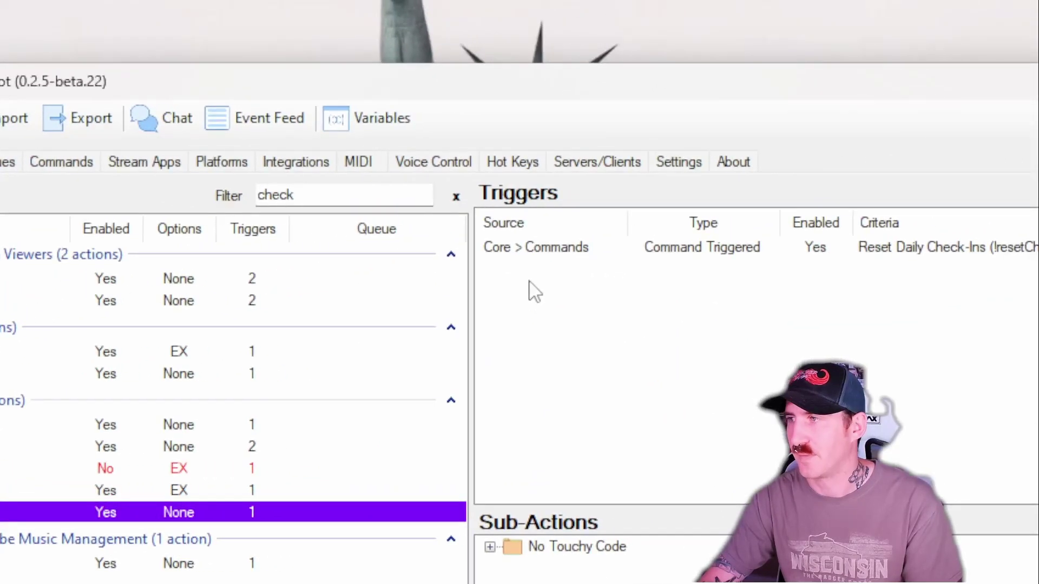
right_click(533, 284)
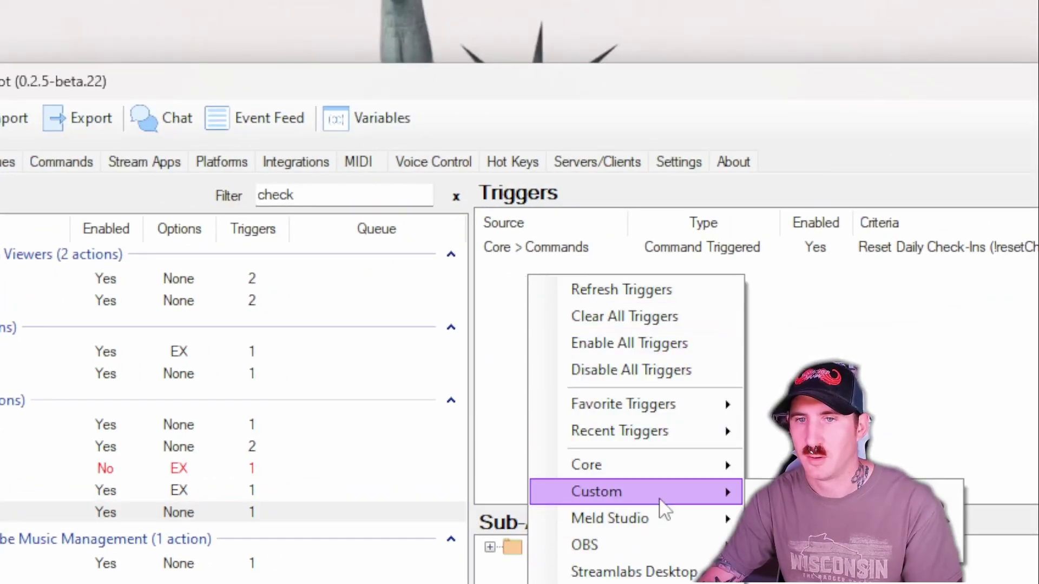
mouse_move(670, 503)
mouse_move(908, 558)
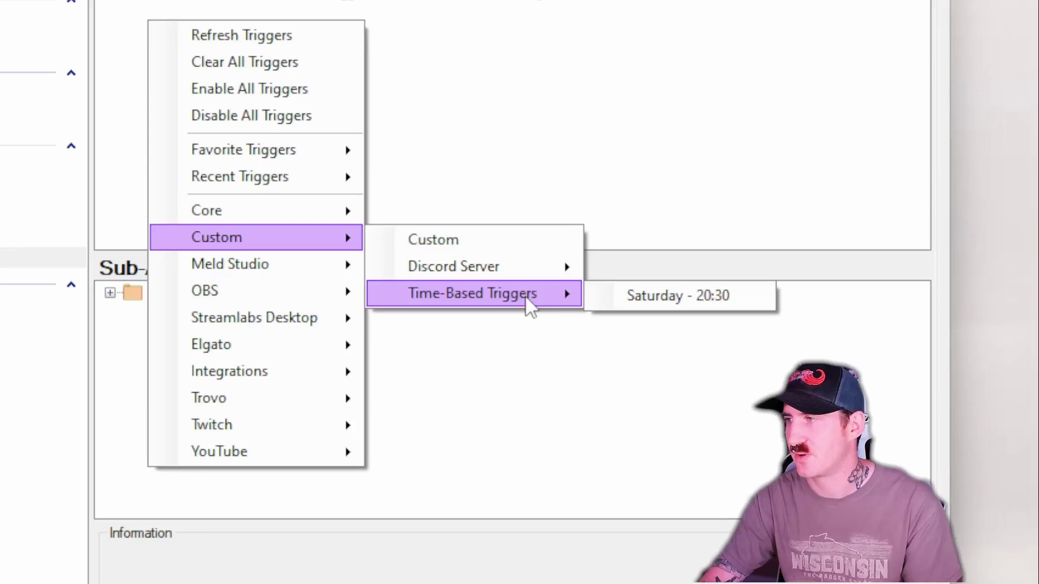
left_click(646, 136)
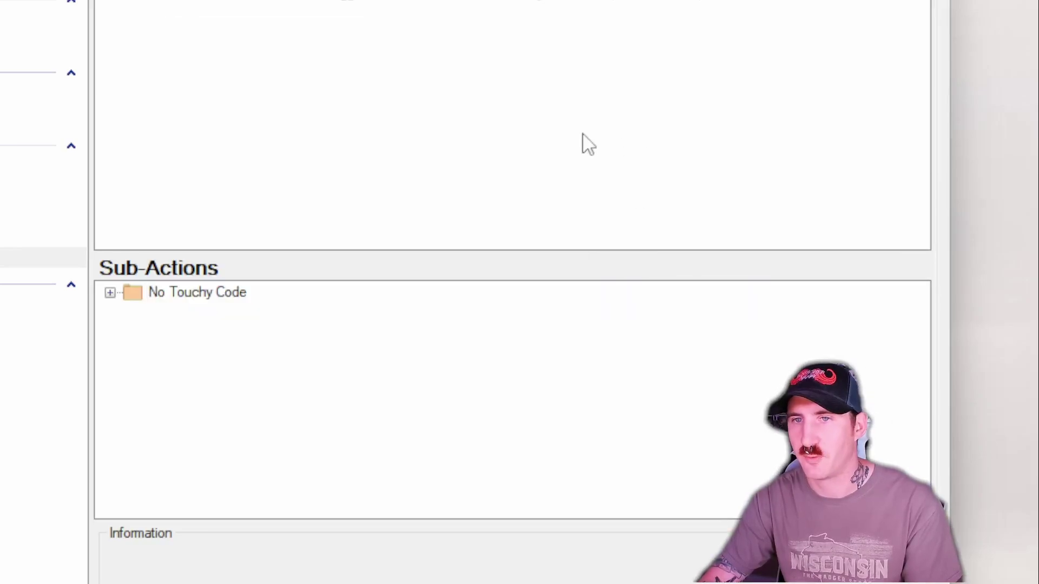
Add the custom time-based trigger "Saturday - 20:30" to the Reset Daily Check-Ins action
right_click(118, 39)
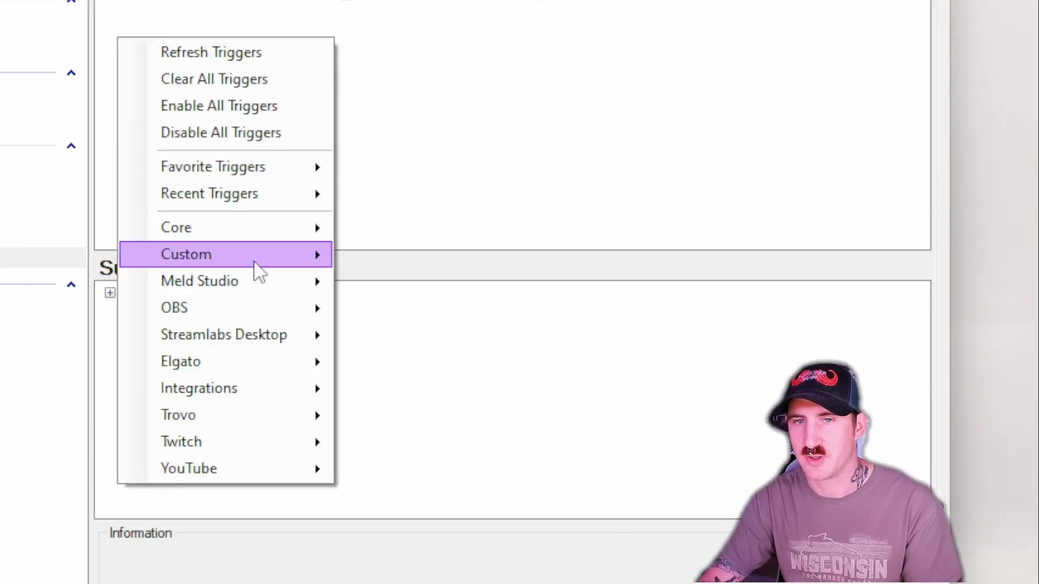
mouse_move(278, 264)
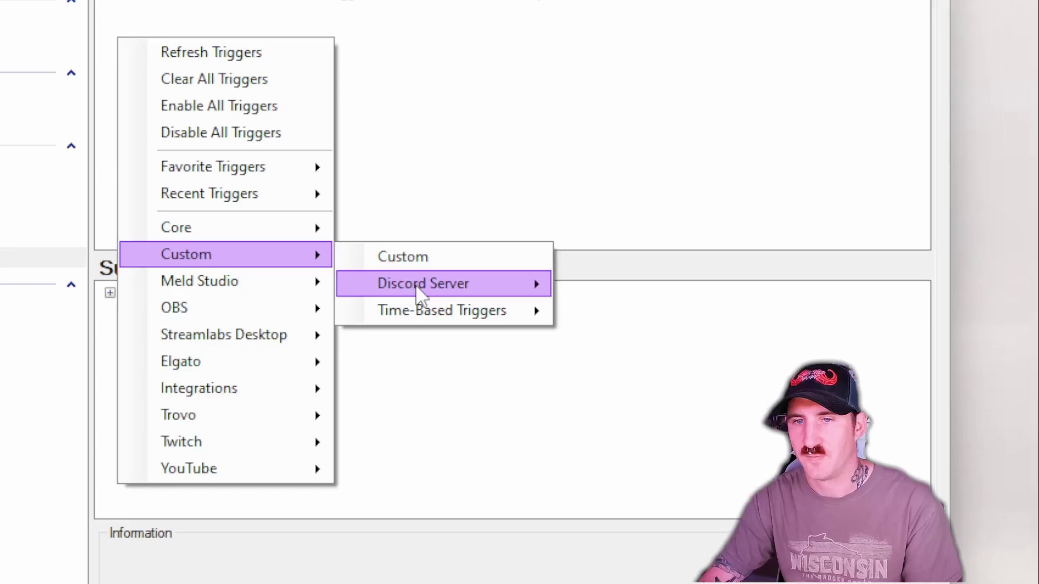
mouse_move(461, 309)
left_click(656, 315)
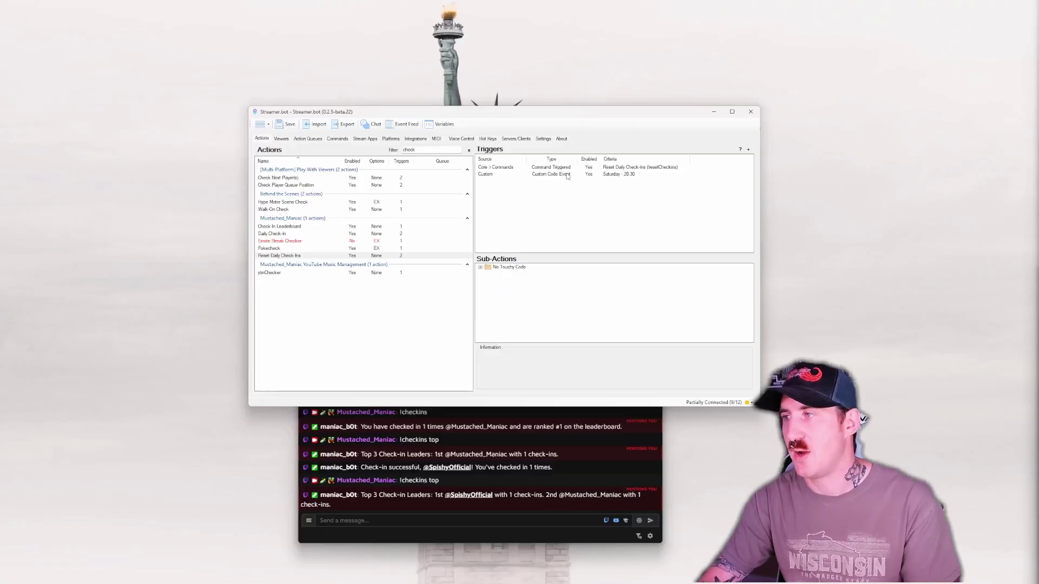
left_click(511, 291)
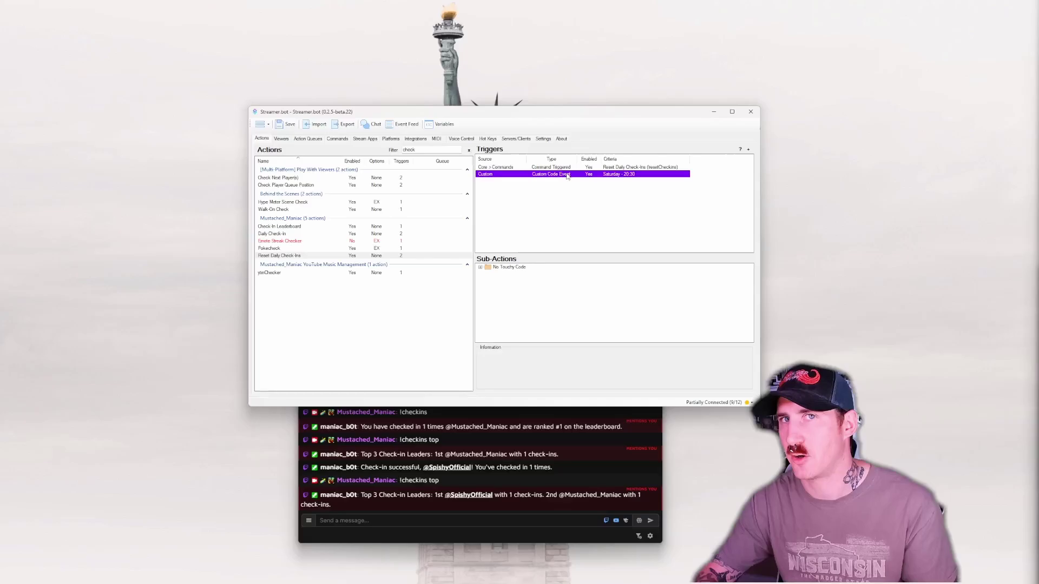
Filter the actions by "tri" and run the Test trigger of the Time and Date Triggers action to open its trigger creator
double_click(431, 150)
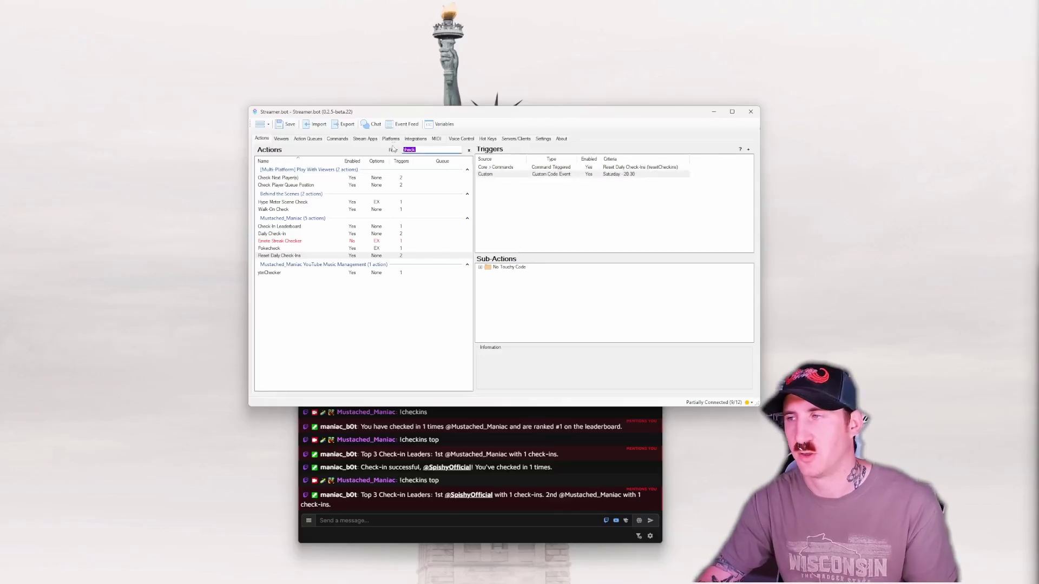
type("ti")
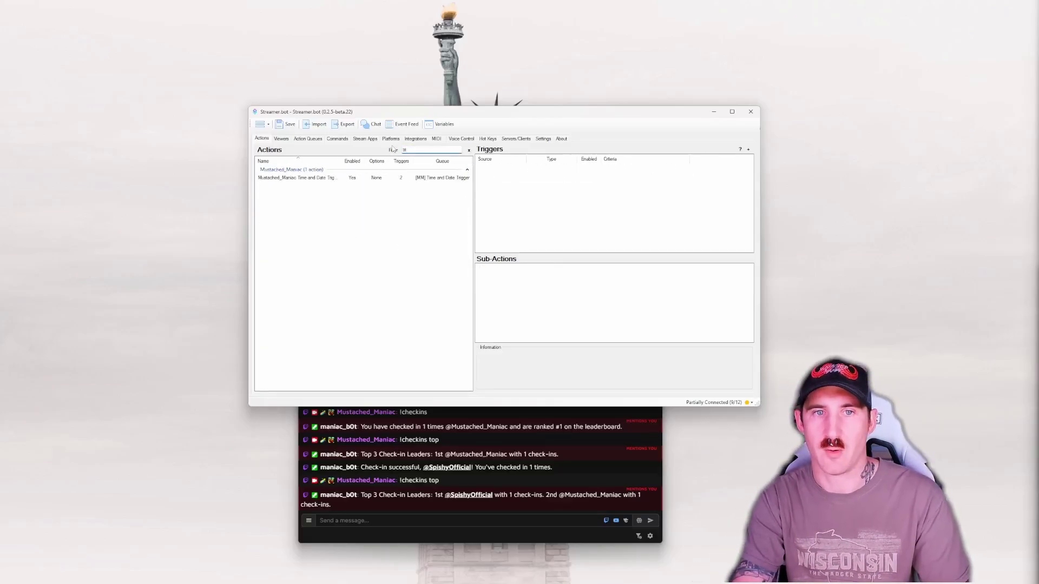
left_click(306, 178)
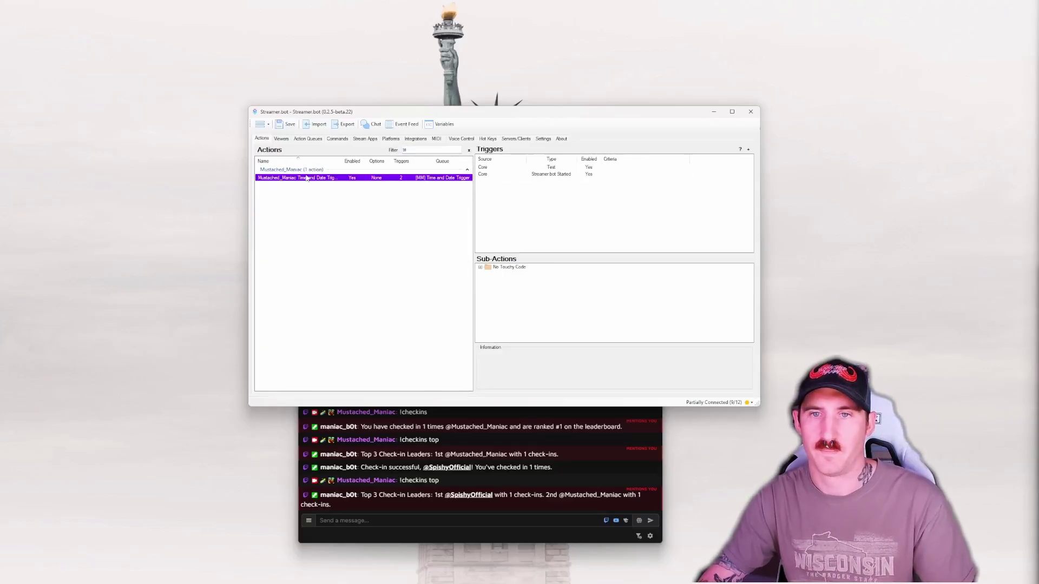
right_click(532, 172)
left_click(560, 204)
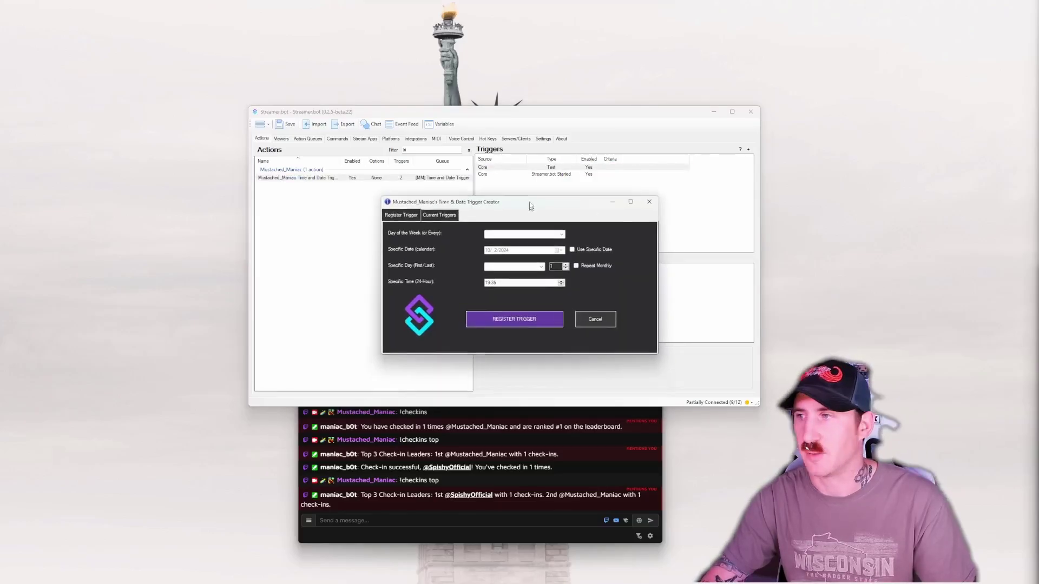
left_click_drag(530, 206, 527, 164)
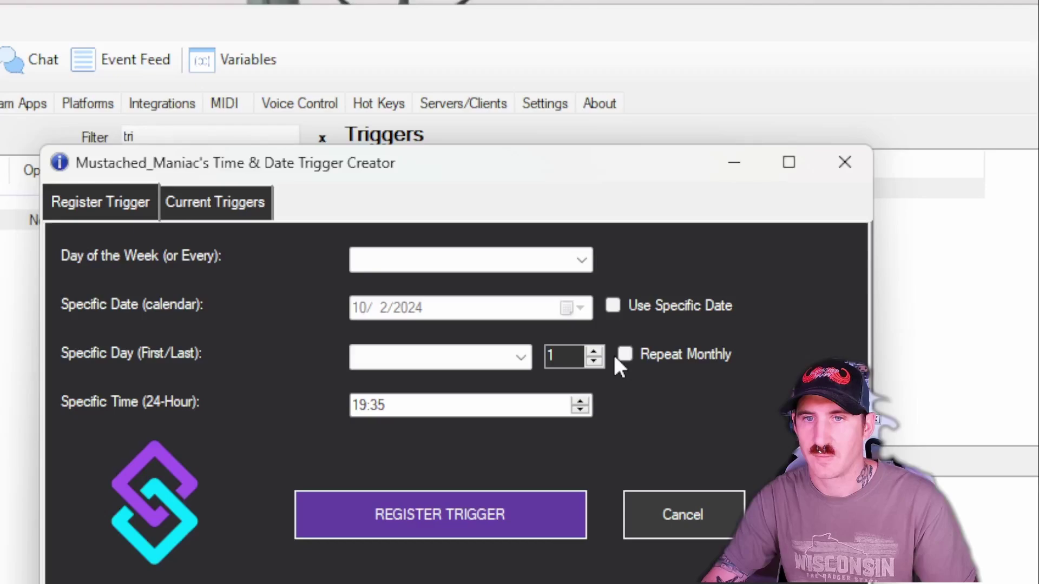
Register a time-based trigger for First Day of Month at 00:00
left_click(519, 358)
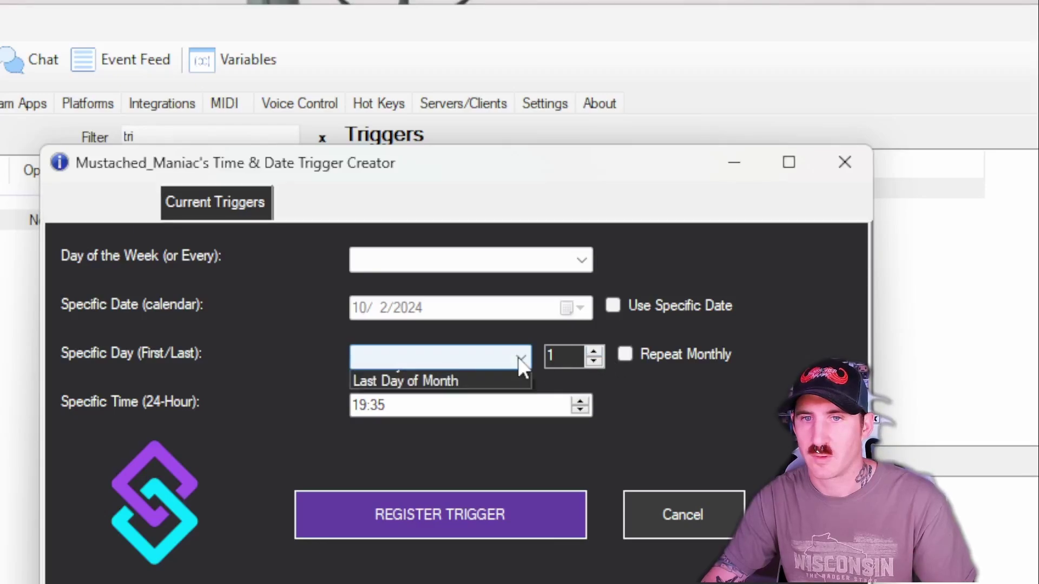
left_click(463, 380)
left_click(377, 411)
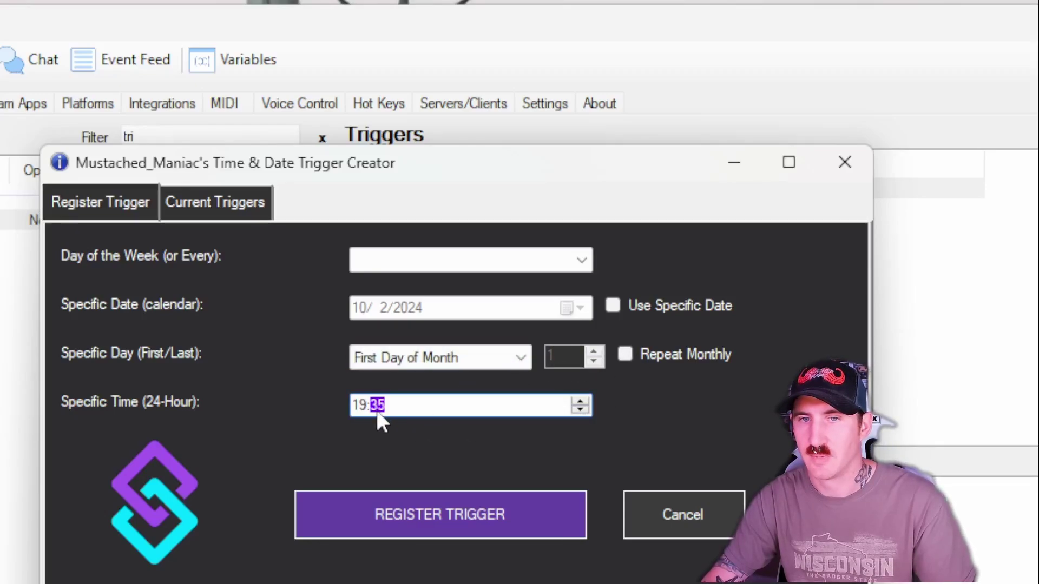
type("00:00")
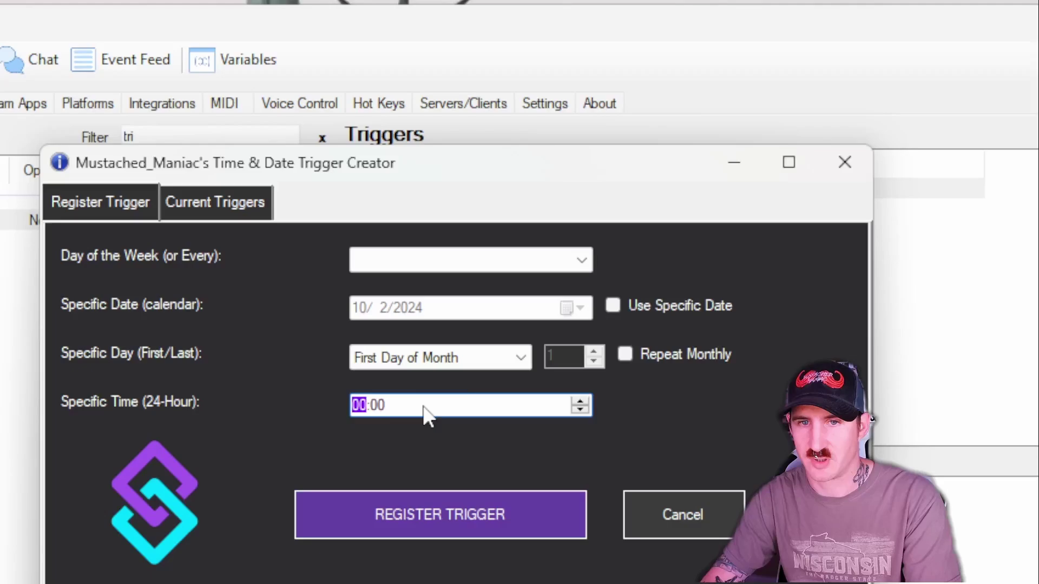
left_click(524, 512)
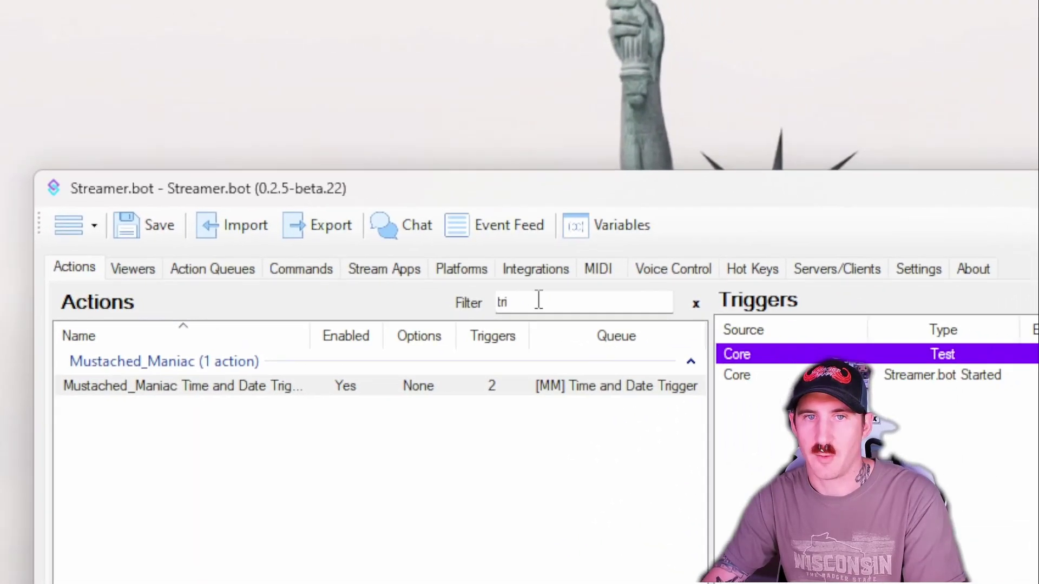
Filter the actions by "rese" and delete the "Saturday - 20:30" custom trigger from Reset Daily Check-Ins
double_click(538, 299)
type("rese")
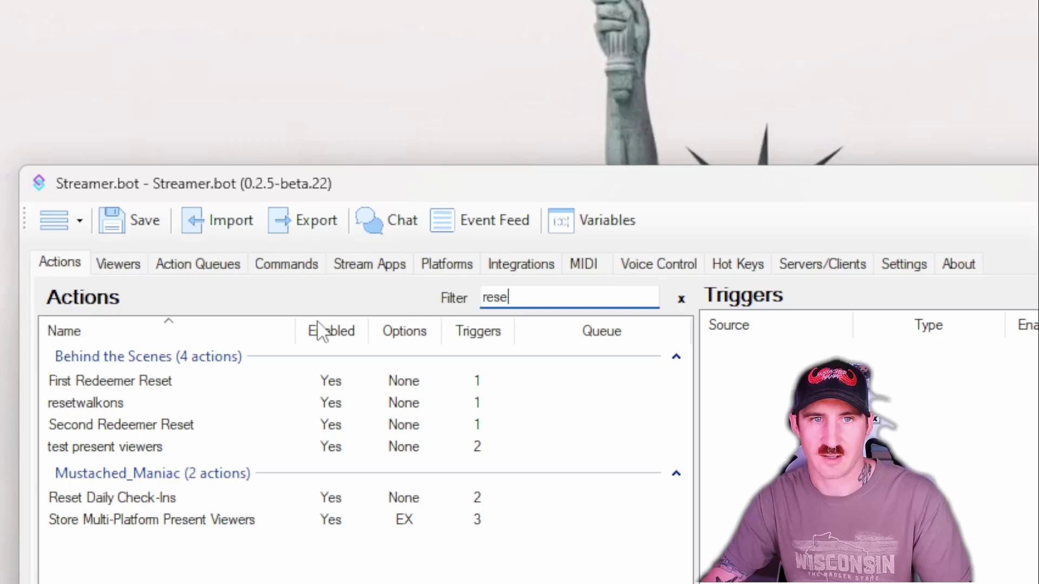
left_click(179, 504)
left_click(906, 379)
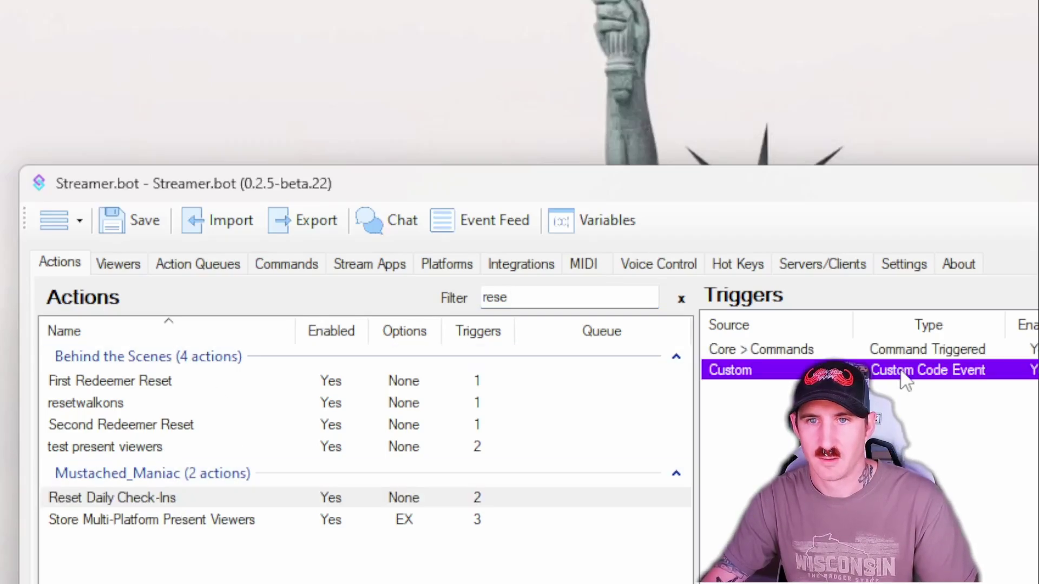
right_click(904, 377)
left_click(997, 472)
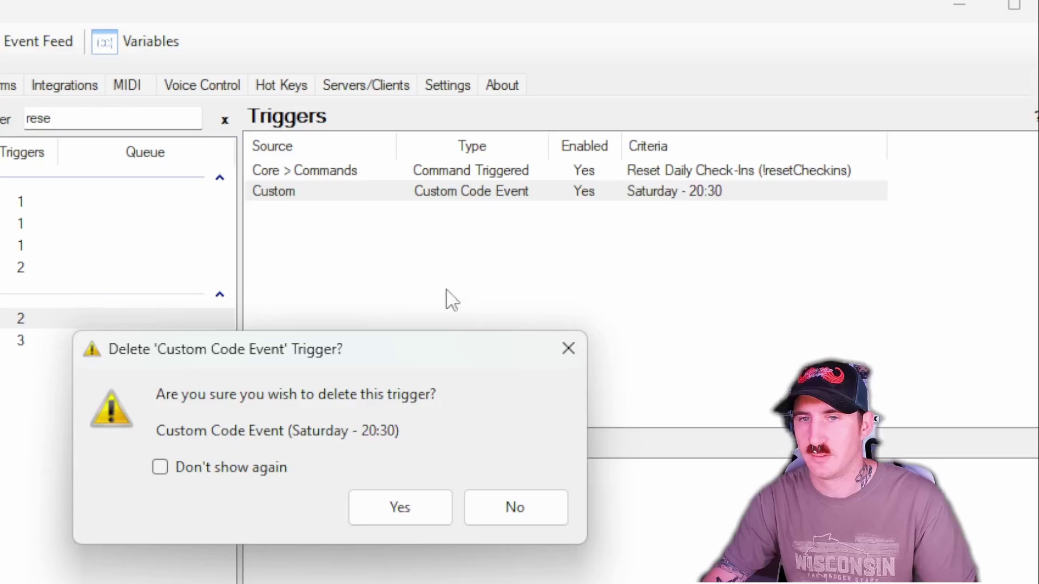
left_click(398, 503)
Add the custom time-based trigger "First Day of Month - 00:00" to the Reset Daily Check-Ins action
right_click(281, 204)
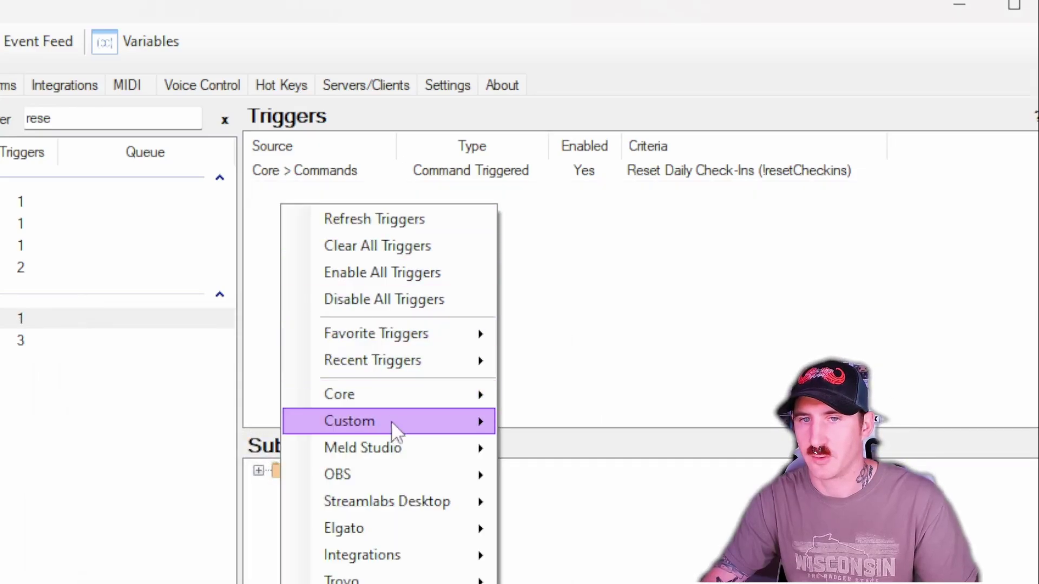
mouse_move(391, 421)
mouse_move(641, 470)
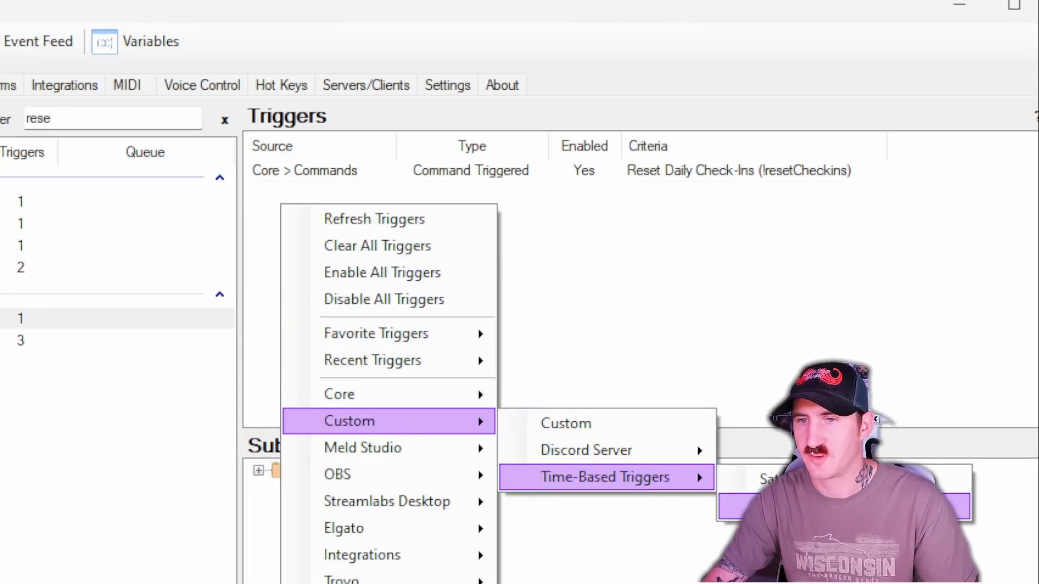
left_click(844, 506)
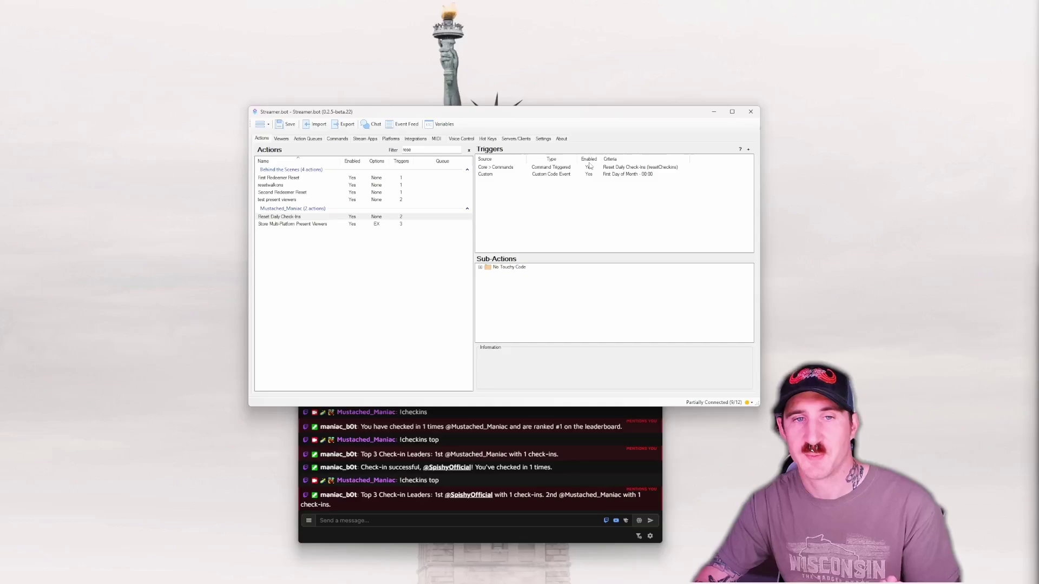
left_click(575, 175)
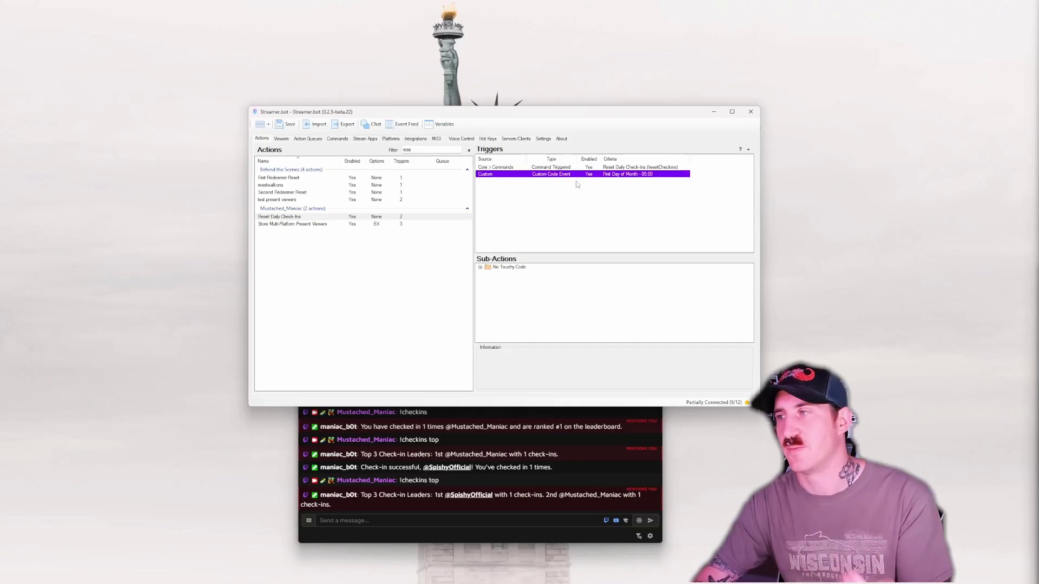